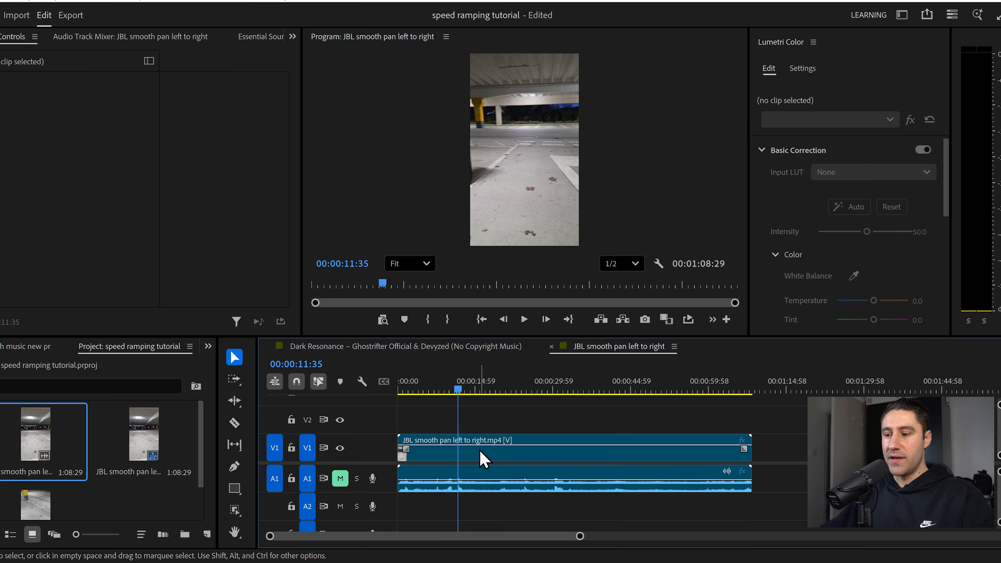
# - Unlink the clip's audio from its video and delete the audio portion
pyautogui.rightClick(481, 458)
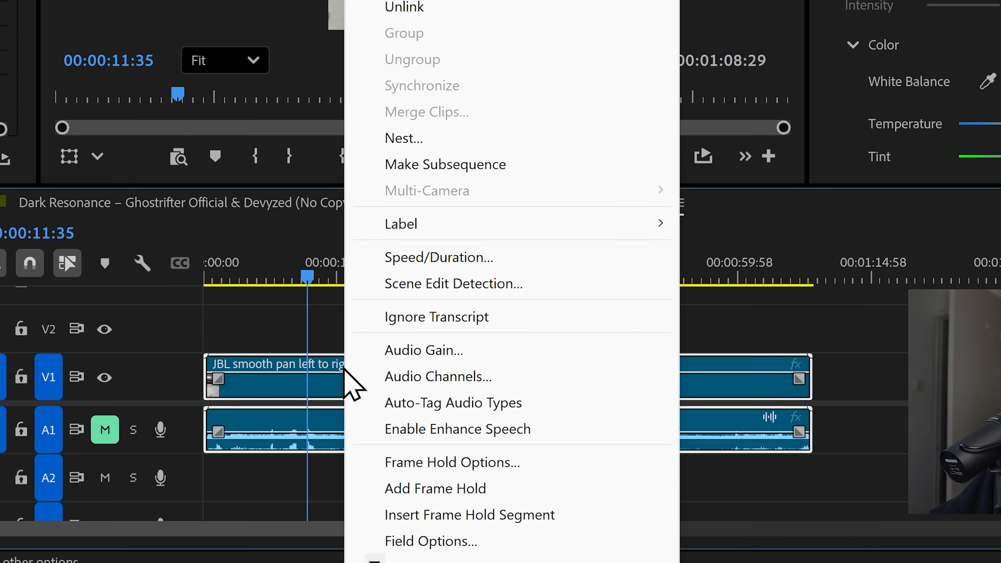
pyautogui.click(404, 163)
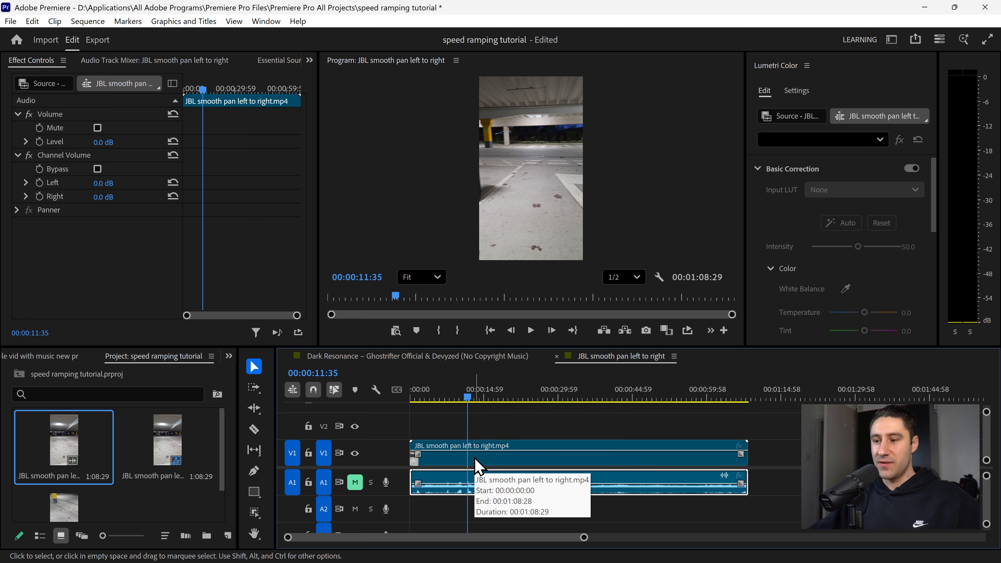
pyautogui.press('Delete')
# - Enlarge the video track and show the clip's Time Remapping speed line
pyautogui.moveTo(347, 440); pyautogui.dragTo(347, 423)
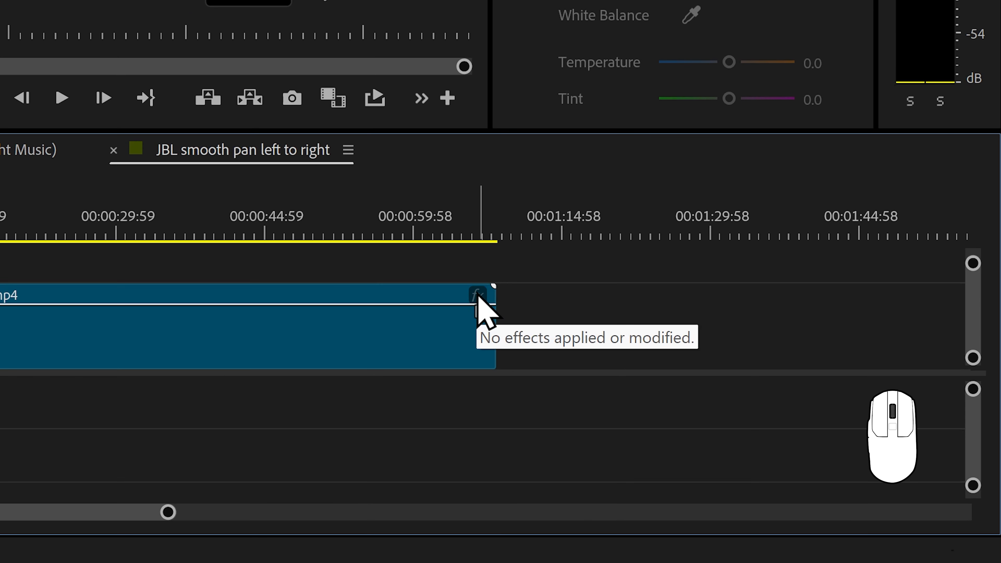
pyautogui.rightClick(740, 430)
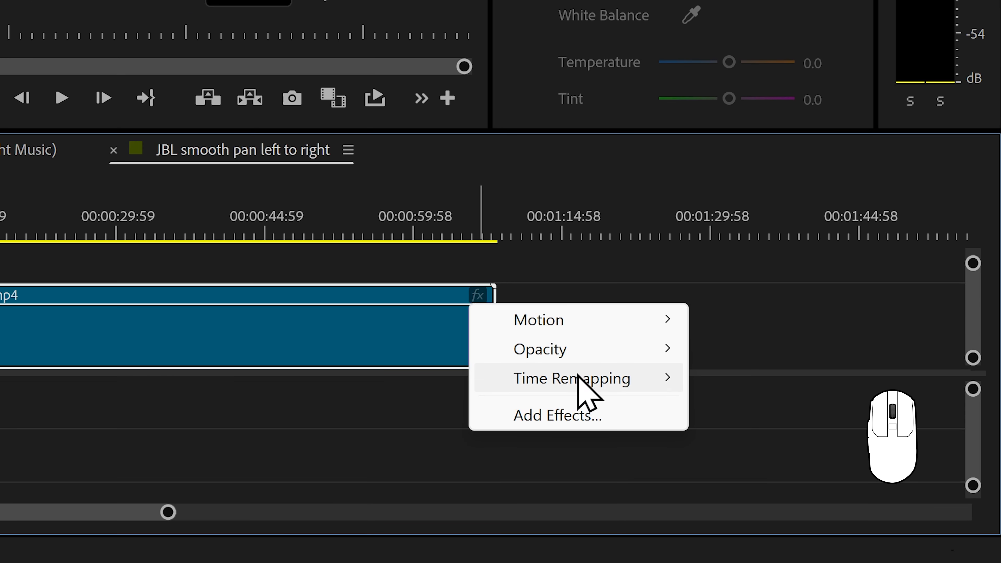
pyautogui.moveTo(578, 377)
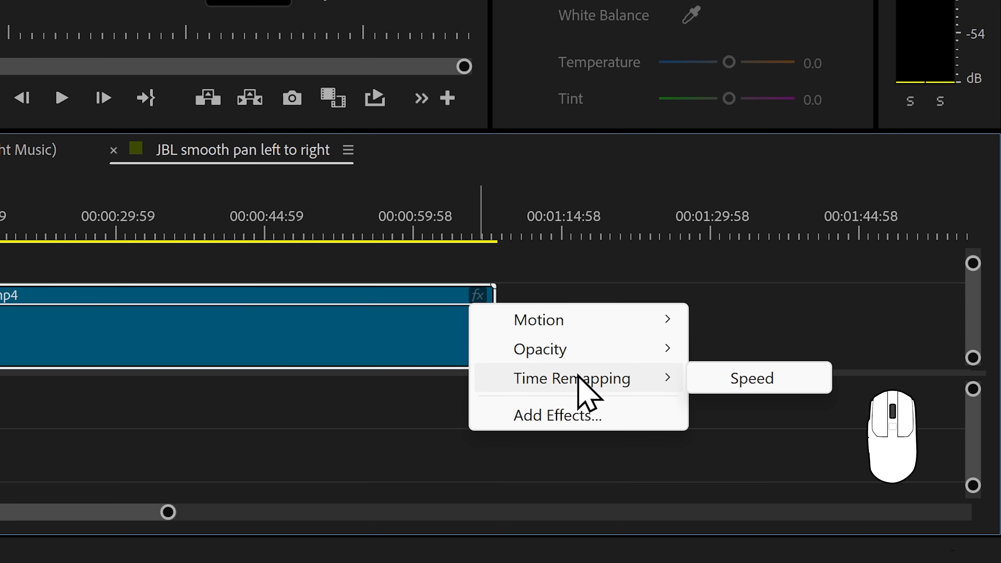
pyautogui.click(745, 382)
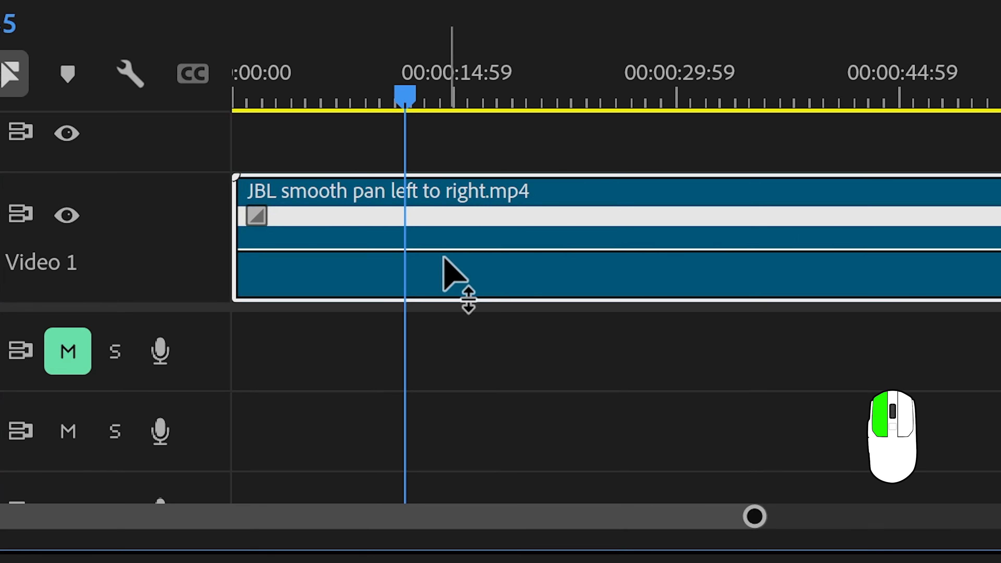
# - Try raising the whole clip's playback speed and undo that change
pyautogui.moveTo(481, 450); pyautogui.dragTo(480, 452)
pyautogui.moveTo(442, 322); pyautogui.dragTo(441, 342)
pyautogui.moveTo(496, 253); pyautogui.dragTo(465, 225)
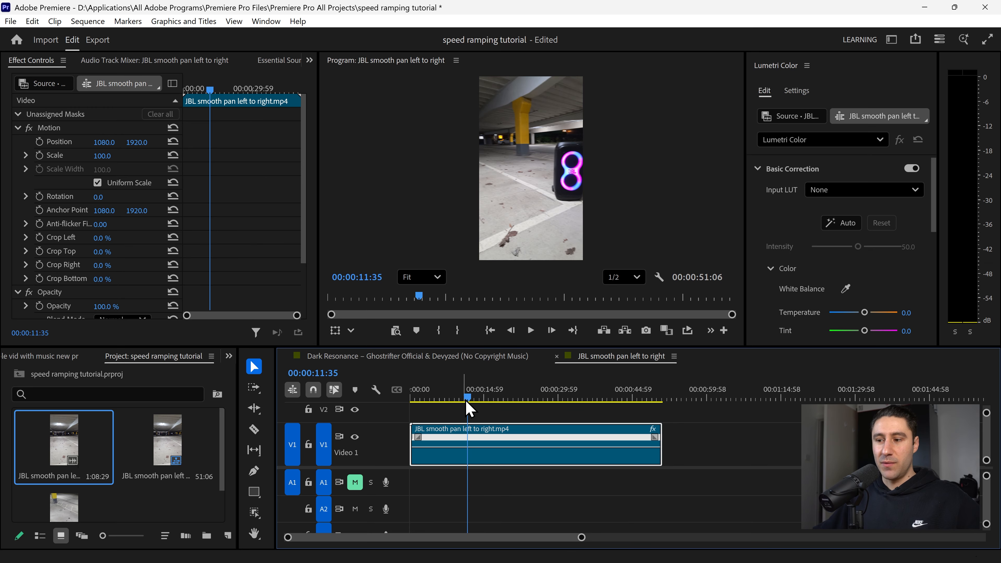
pyautogui.hotkey('ctrl', 'z')
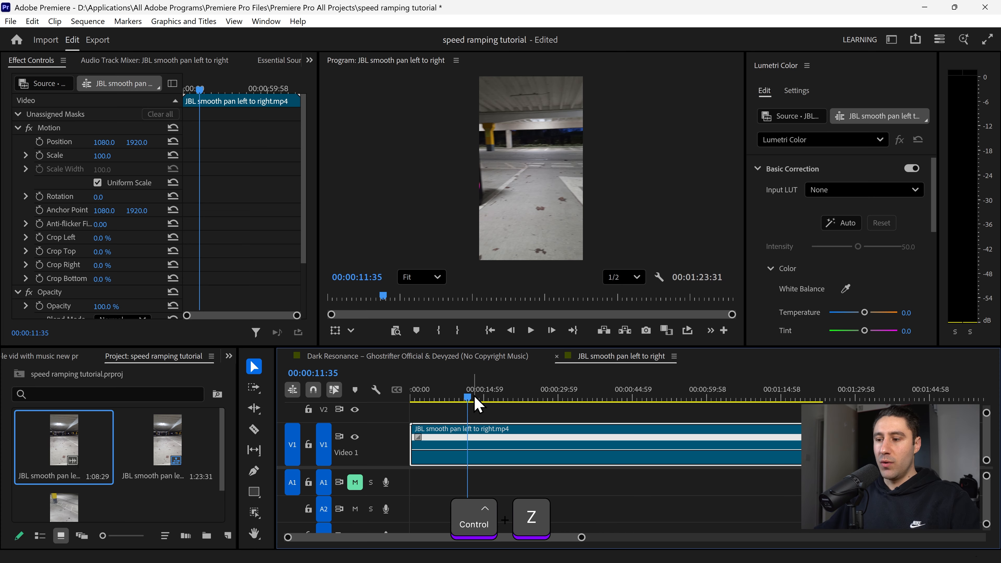
# - Add a split speed keyframe at 00:00:41:42 and speed up the section before it to 300%
pyautogui.moveTo(466, 402); pyautogui.dragTo(619, 404)
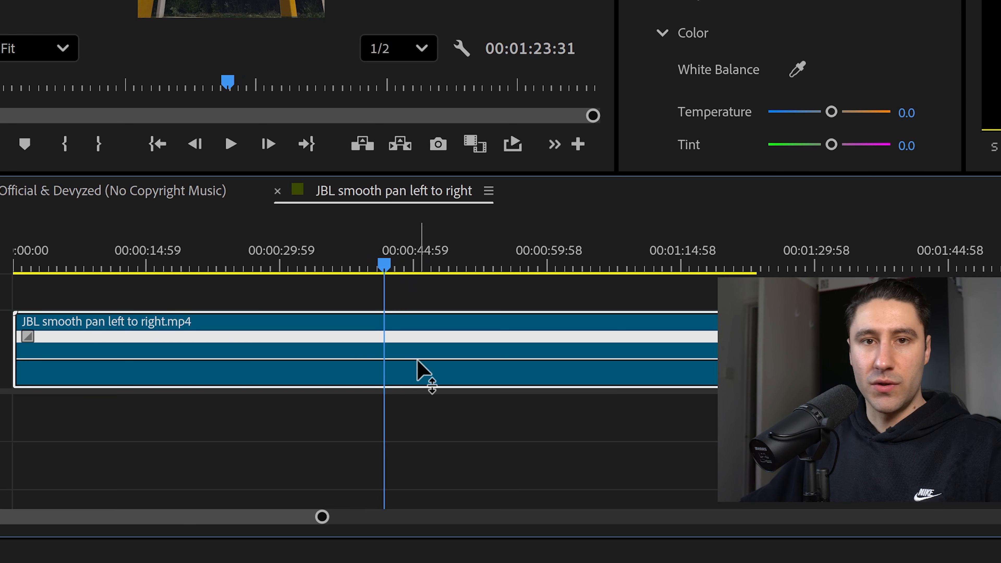
pyautogui.press('ctrl')
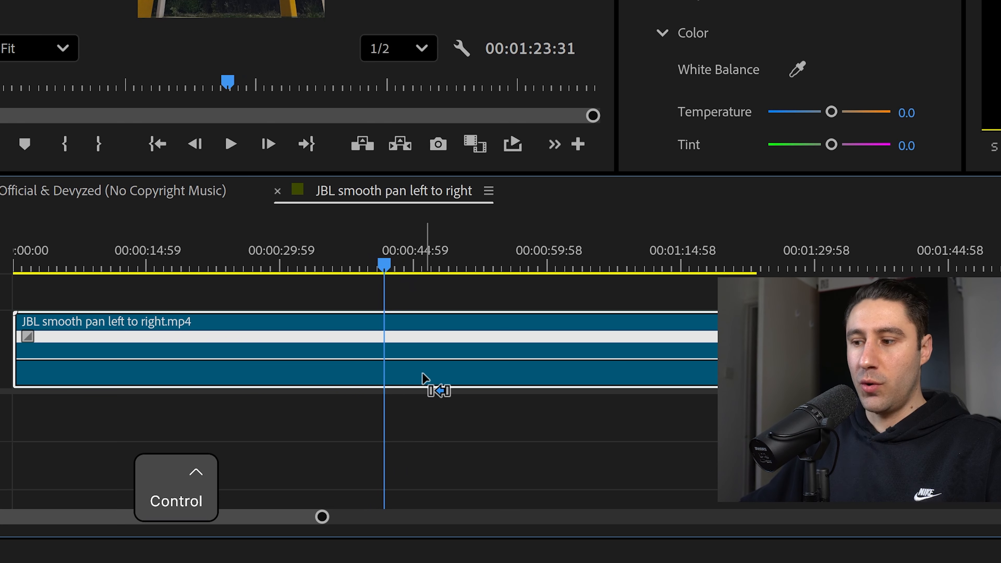
pyautogui.keyDown('ctrl'); pyautogui.click(385, 362); pyautogui.keyUp('ctrl')
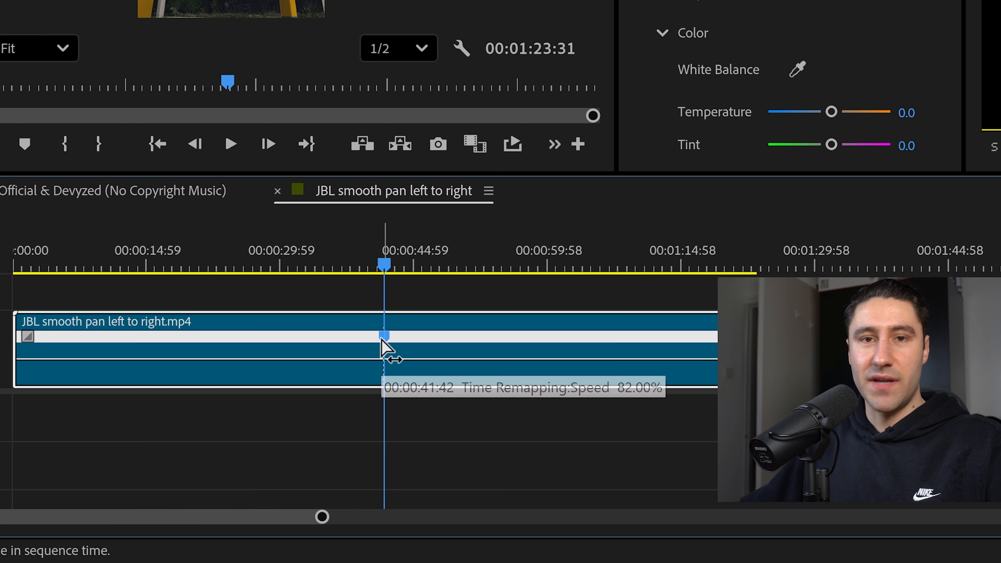
pyautogui.moveTo(381, 340)
pyautogui.mouseDown()
pyautogui.moveTo(355, 340)
pyautogui.moveTo(393, 341)
pyautogui.mouseUp()
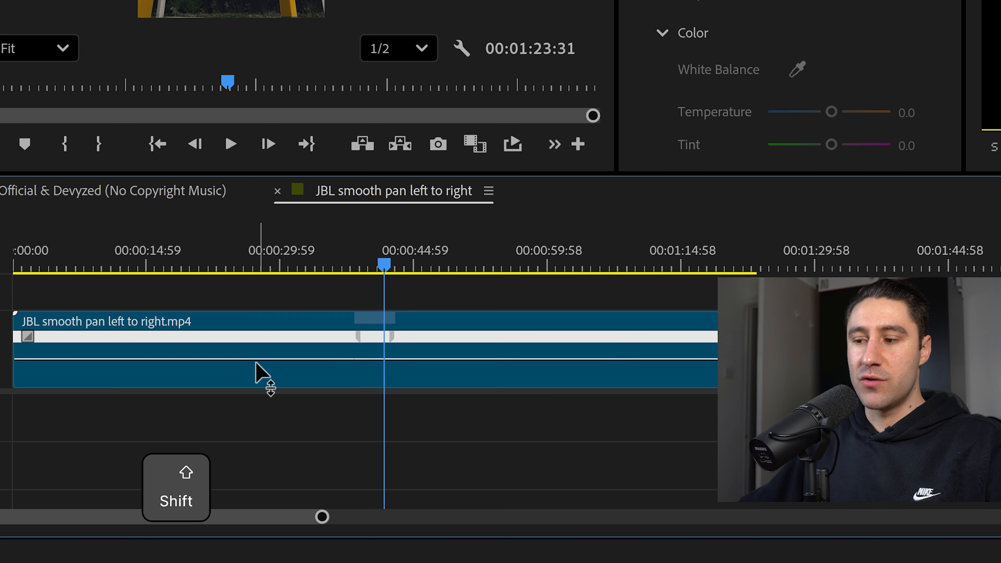
pyautogui.moveTo(257, 362); pyautogui.dragTo(258, 352)
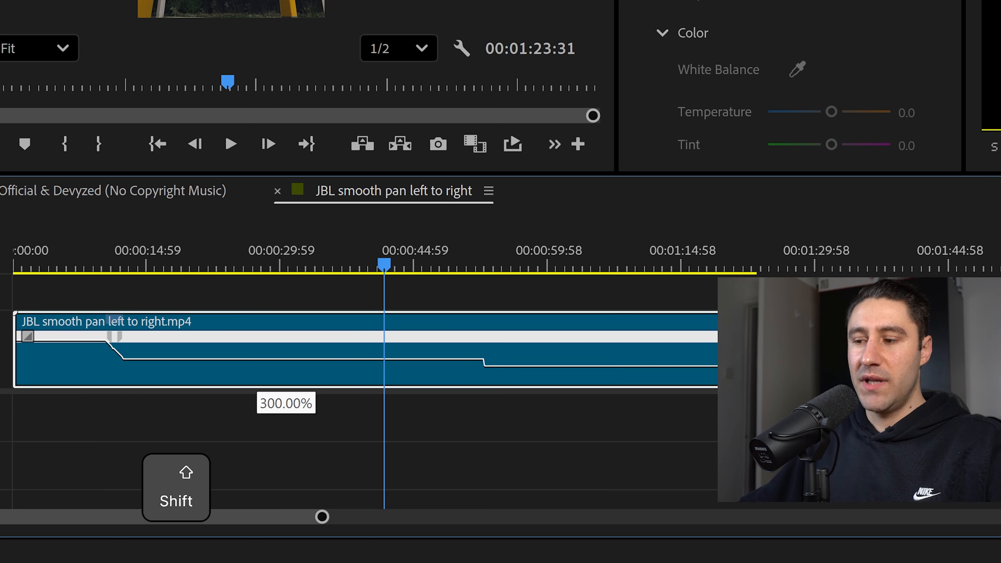
pyautogui.moveTo(258, 342); pyautogui.dragTo(269, 116)
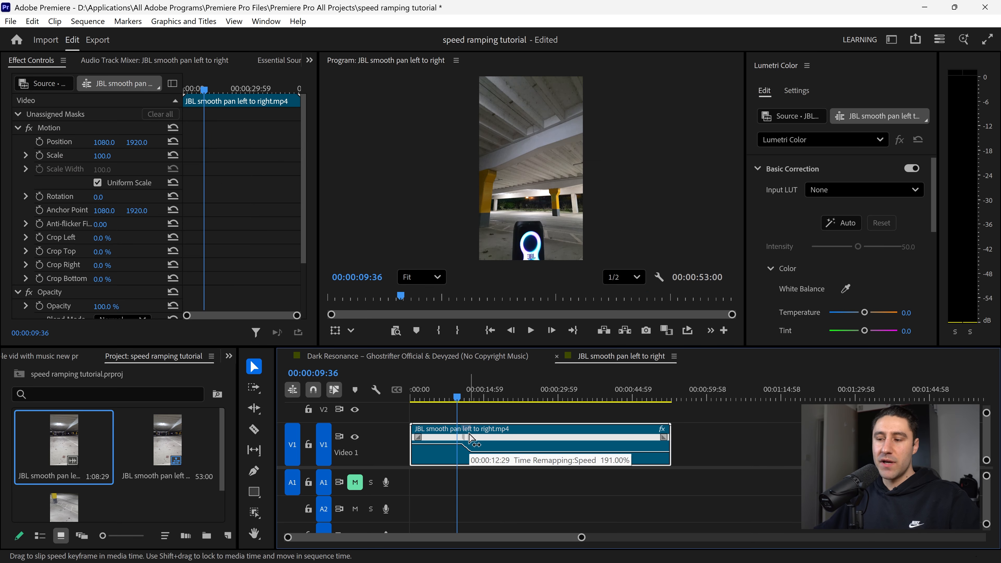
# - Adjust the width of the speed ramp transition at the keyframe so the change is gradual
pyautogui.moveTo(469, 434); pyautogui.dragTo(470, 438)
pyautogui.moveTo(581, 538); pyautogui.dragTo(491, 538)
pyautogui.click(514, 400)
pyautogui.moveTo(513, 398); pyautogui.dragTo(531, 399)
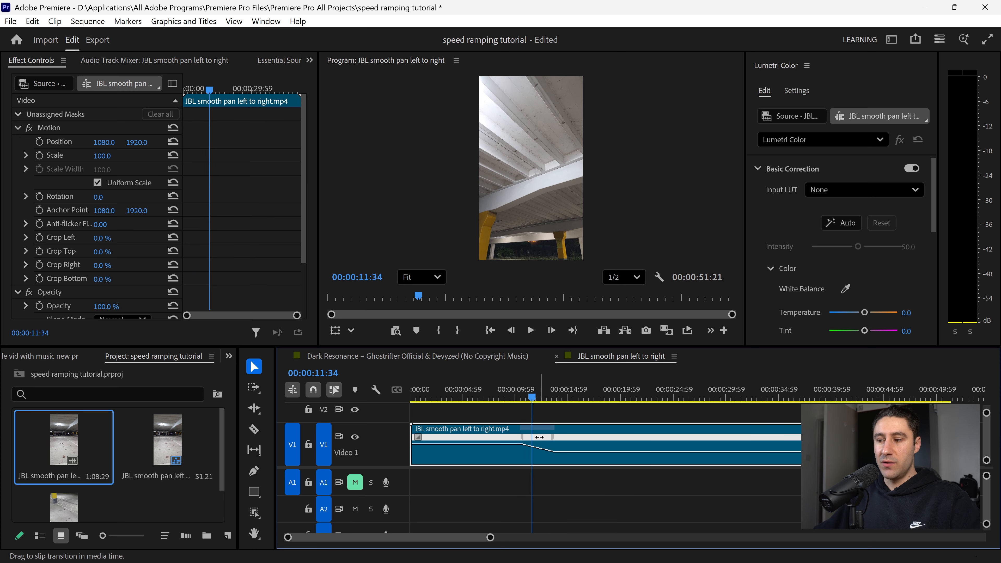
pyautogui.moveTo(540, 437); pyautogui.dragTo(548, 438)
pyautogui.moveTo(539, 400); pyautogui.dragTo(568, 406)
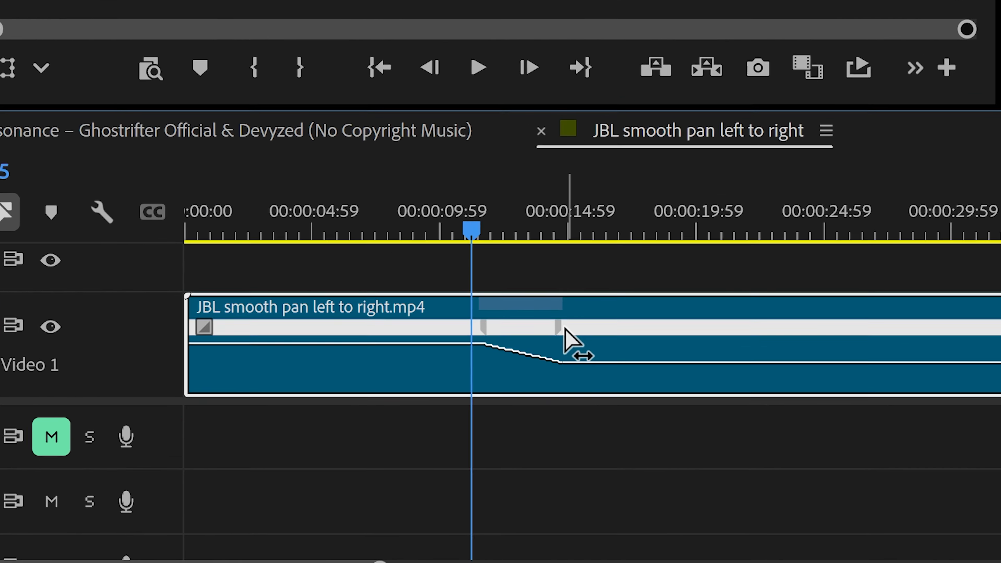
pyautogui.moveTo(564, 416); pyautogui.dragTo(556, 414)
pyautogui.moveTo(544, 292); pyautogui.dragTo(543, 288)
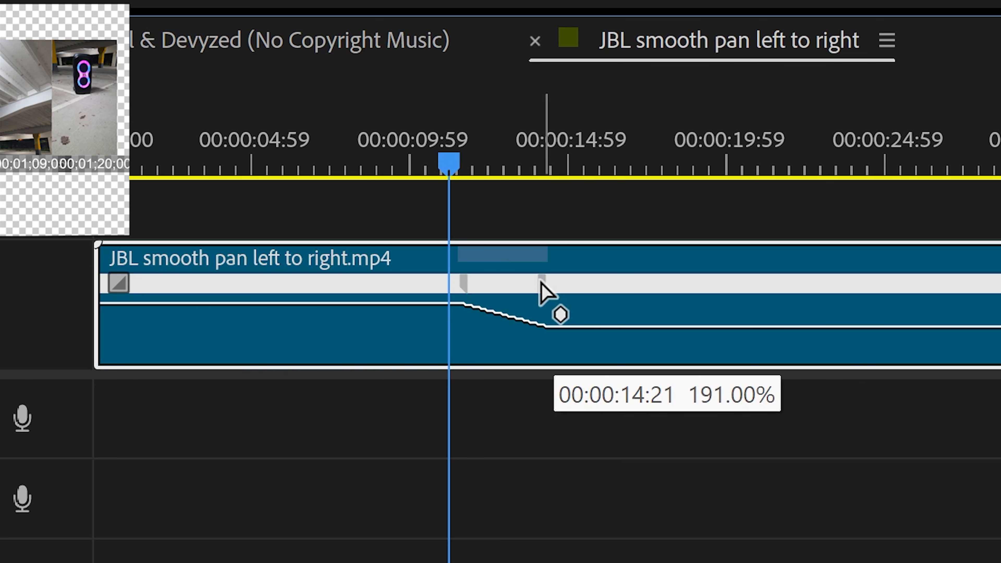
pyautogui.moveTo(458, 162); pyautogui.dragTo(532, 174)
pyautogui.moveTo(541, 284); pyautogui.dragTo(528, 290)
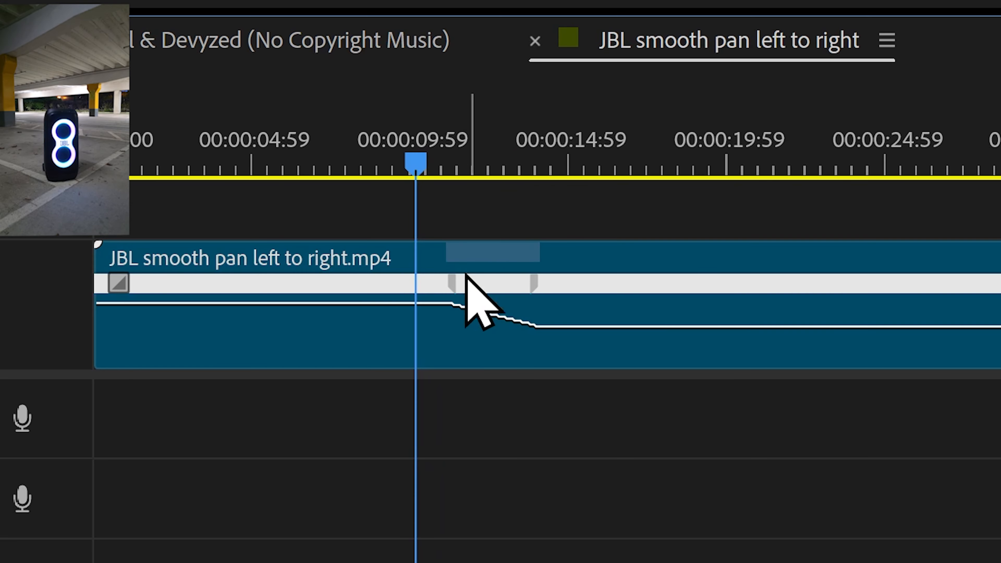
# - Select the speed ramp and drag its curve handle to ease the transition
pyautogui.click(454, 288)
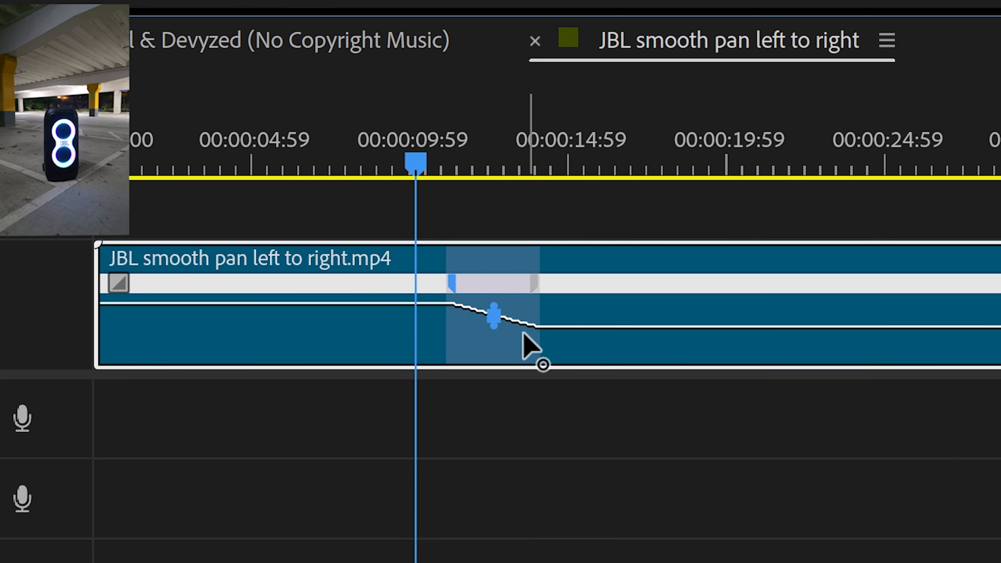
pyautogui.moveTo(624, 268); pyautogui.dragTo(384, 371)
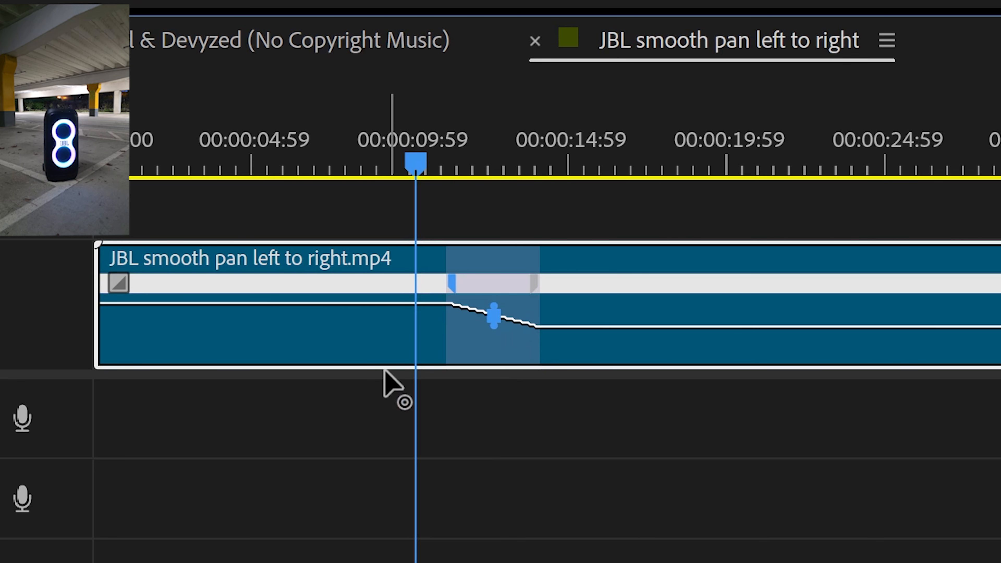
pyautogui.moveTo(539, 371); pyautogui.dragTo(703, 383)
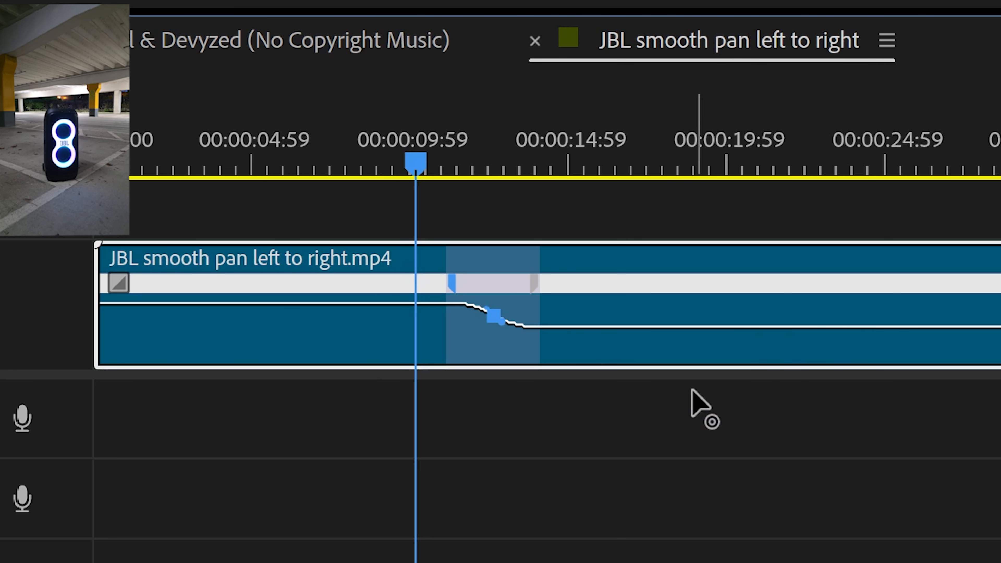
# - Play back the ramp section to preview the speed change
pyautogui.moveTo(412, 160); pyautogui.dragTo(436, 162)
pyautogui.press('space')
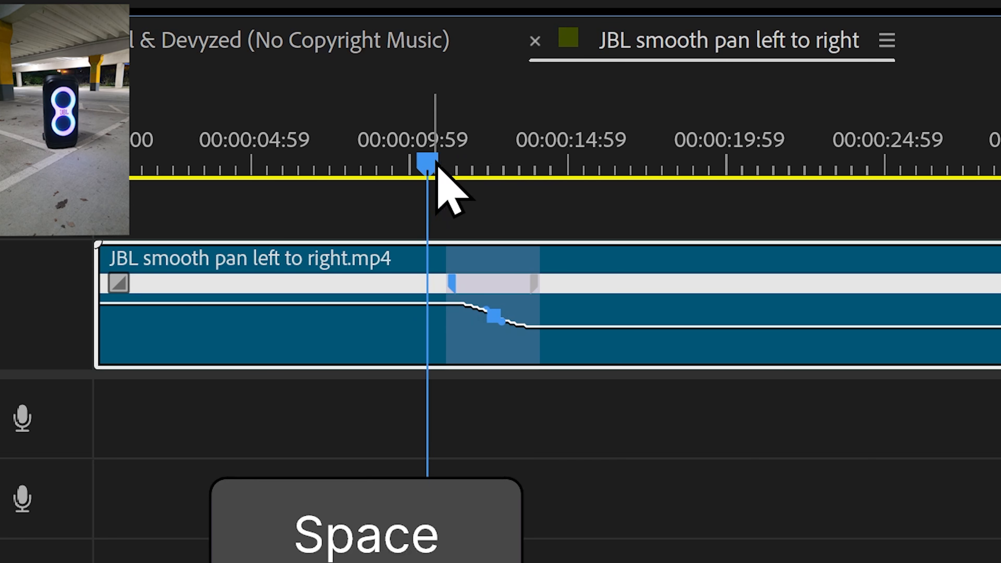
pyautogui.press('space')
# - Raise the opening section's speed to about 390%
pyautogui.moveTo(495, 162); pyautogui.dragTo(453, 163)
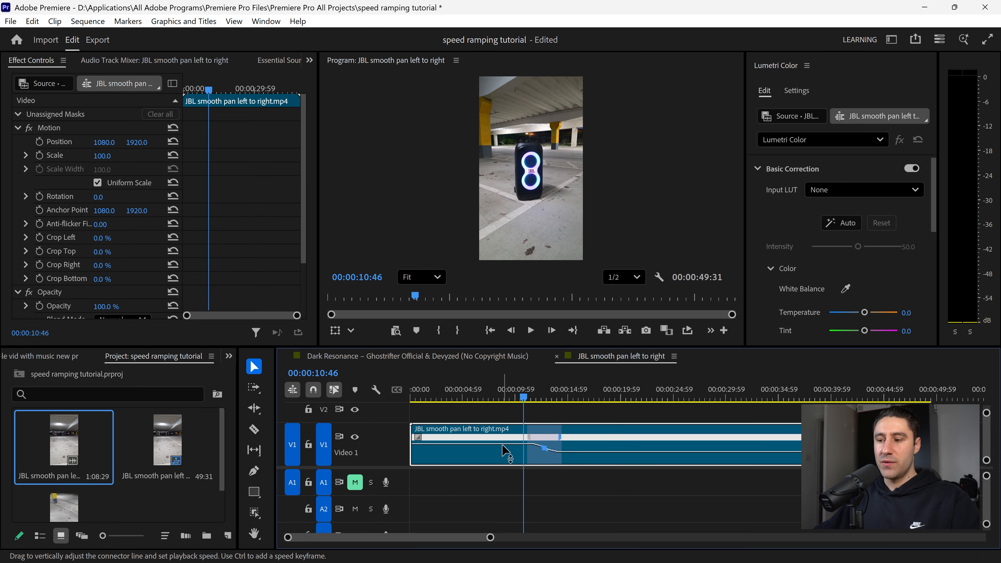
pyautogui.moveTo(505, 444); pyautogui.dragTo(505, 443)
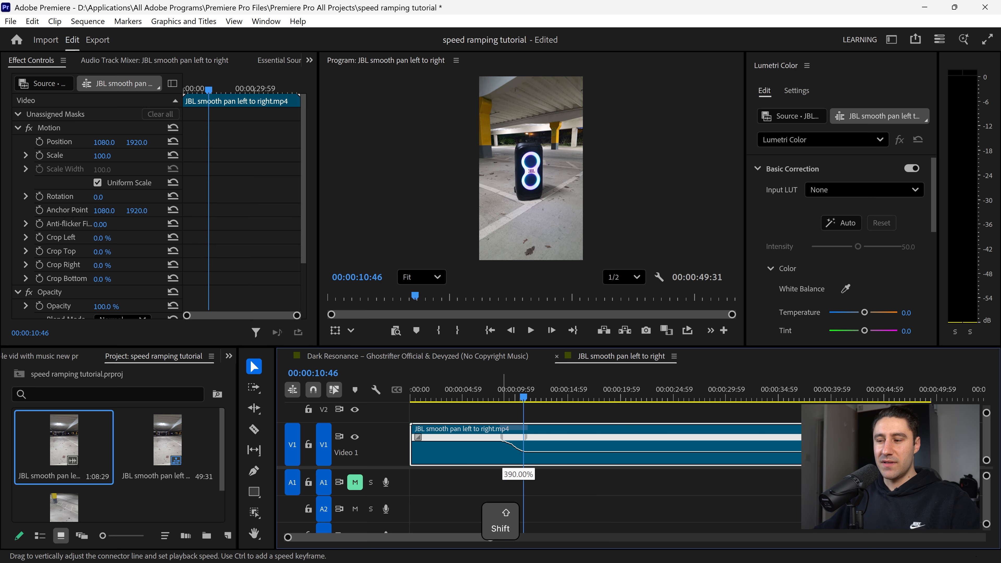
pyautogui.moveTo(503, 441); pyautogui.dragTo(516, 436)
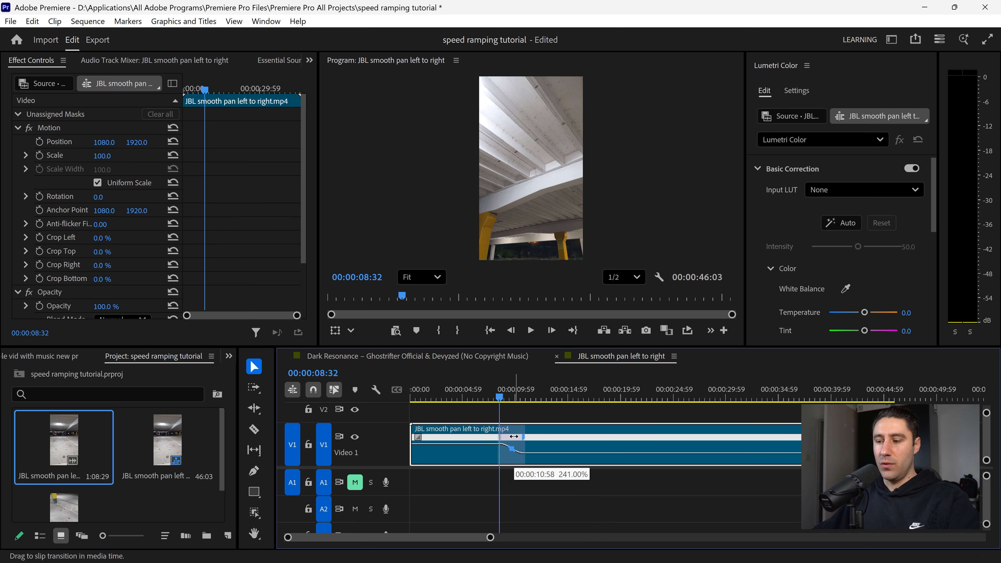
# - Preview the speed ramp again around the transition
pyautogui.press('space')
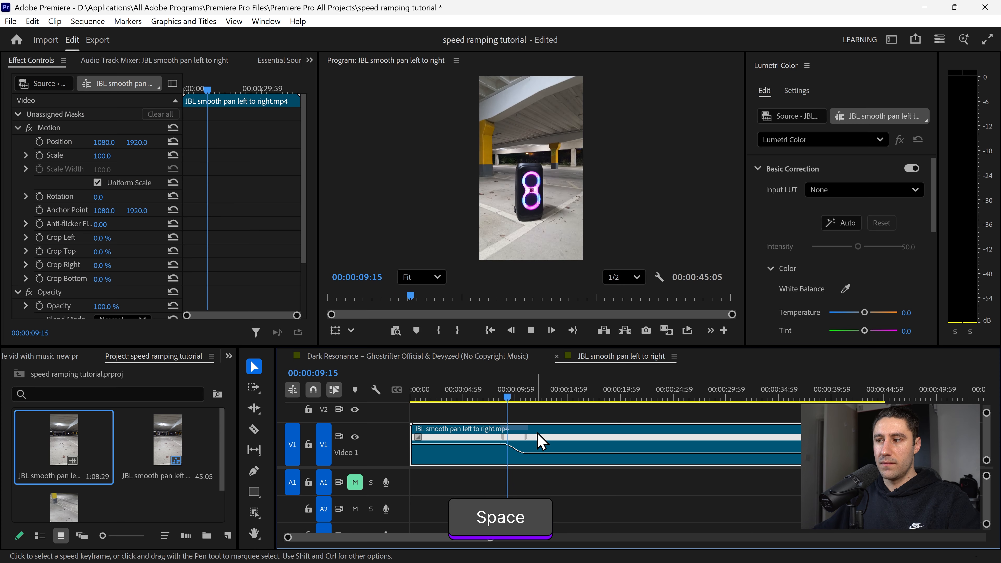
pyautogui.press('space')
pyautogui.moveTo(513, 395); pyautogui.dragTo(501, 396)
pyautogui.press('space')
pyautogui.press('space')
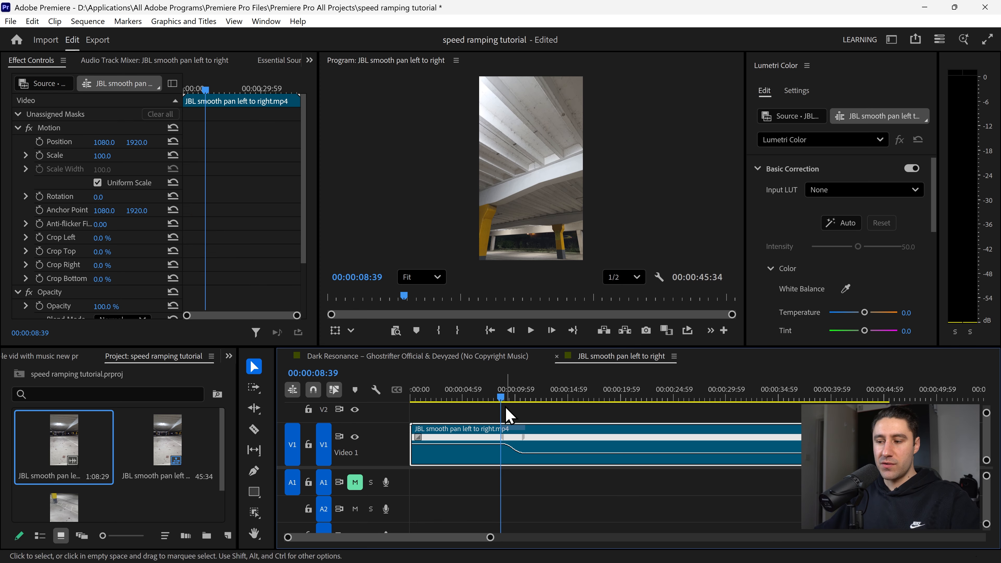
# - Trim the clip's start at 00:00:08:39 and ripple delete the resulting gap
pyautogui.press('s')
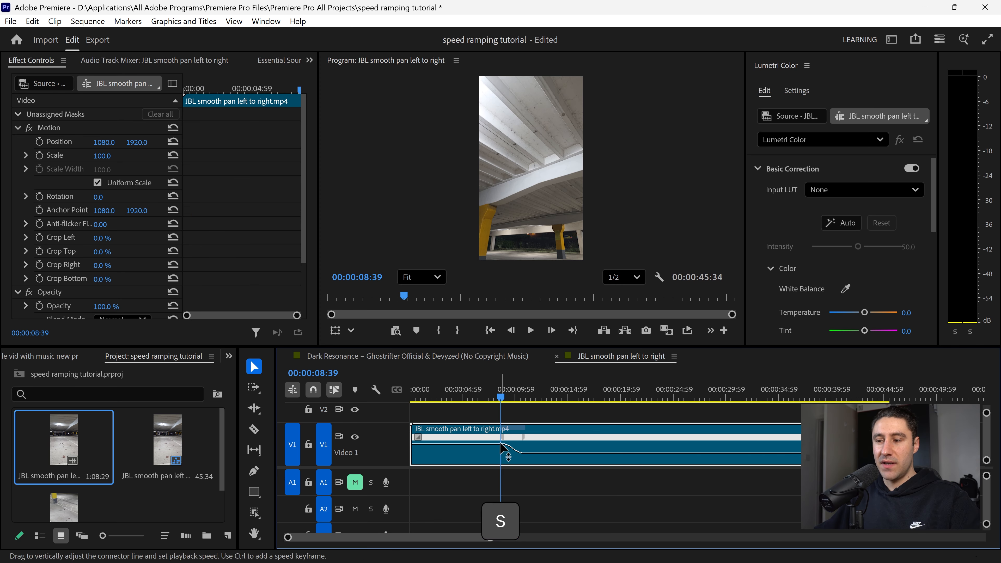
pyautogui.press('x')
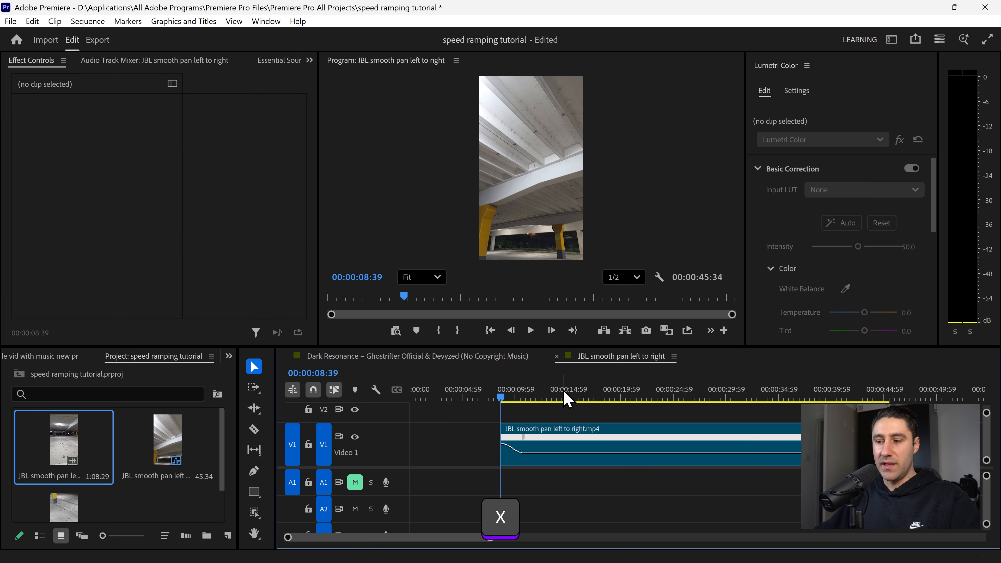
pyautogui.rightClick(469, 450)
pyautogui.click(491, 455)
# - Play the trimmed clip from the beginning to preview it
pyautogui.moveTo(412, 398)
pyautogui.mouseDown()
pyautogui.moveTo(425, 401)
pyautogui.moveTo(411, 399)
pyautogui.mouseUp()
pyautogui.press('space')
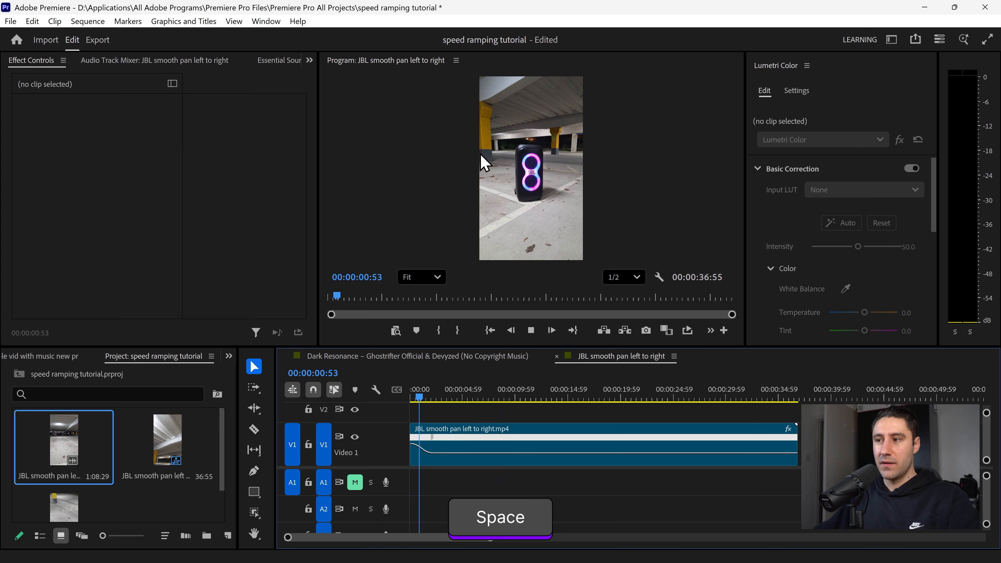
pyautogui.moveTo(432, 397)
pyautogui.mouseDown()
pyautogui.moveTo(465, 406)
pyautogui.moveTo(439, 406)
pyautogui.mouseUp()
# - Add a speed keyframe at about 00:00:02:14 and split it into a ramp
pyautogui.click(442, 441)
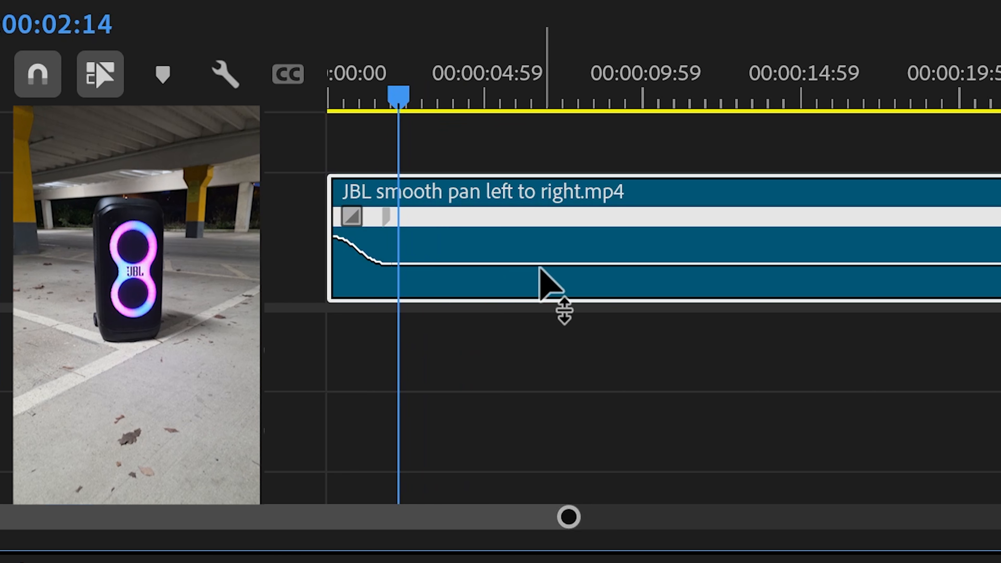
pyautogui.press('ctrl')
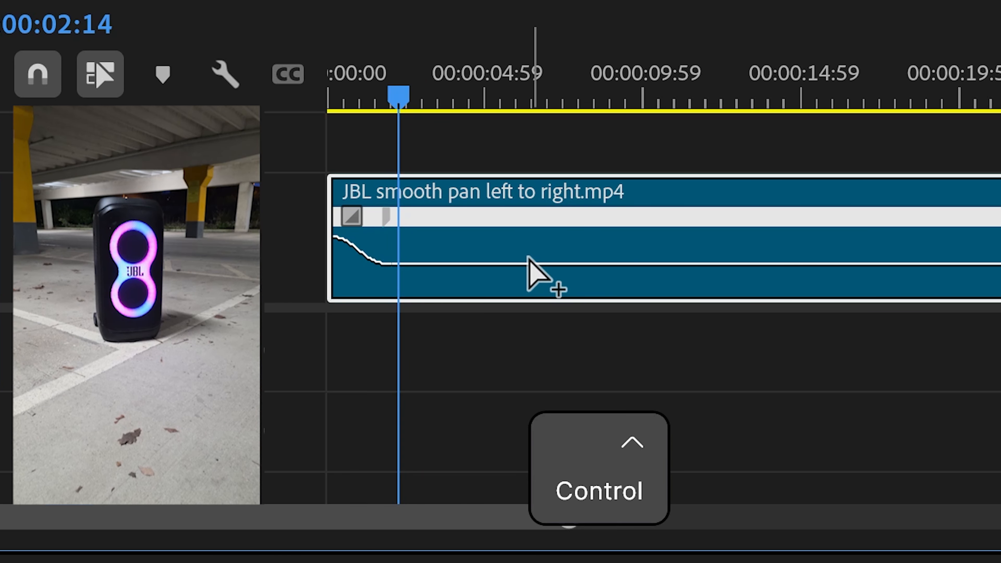
pyautogui.keyDown('ctrl'); pyautogui.click(405, 272); pyautogui.keyUp('ctrl')
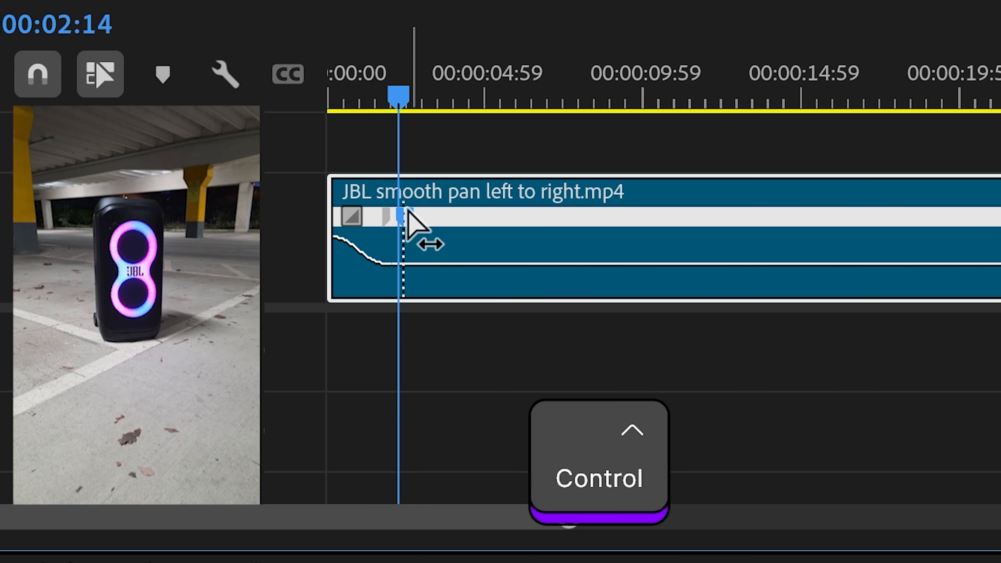
pyautogui.moveTo(410, 219)
pyautogui.mouseDown()
pyautogui.moveTo(434, 222)
pyautogui.moveTo(402, 220)
pyautogui.mouseUp()
# - Speed up the section after the new keyframe so the clip ends faster
pyautogui.press('shift')
pyautogui.moveTo(474, 264); pyautogui.dragTo(474, 237)
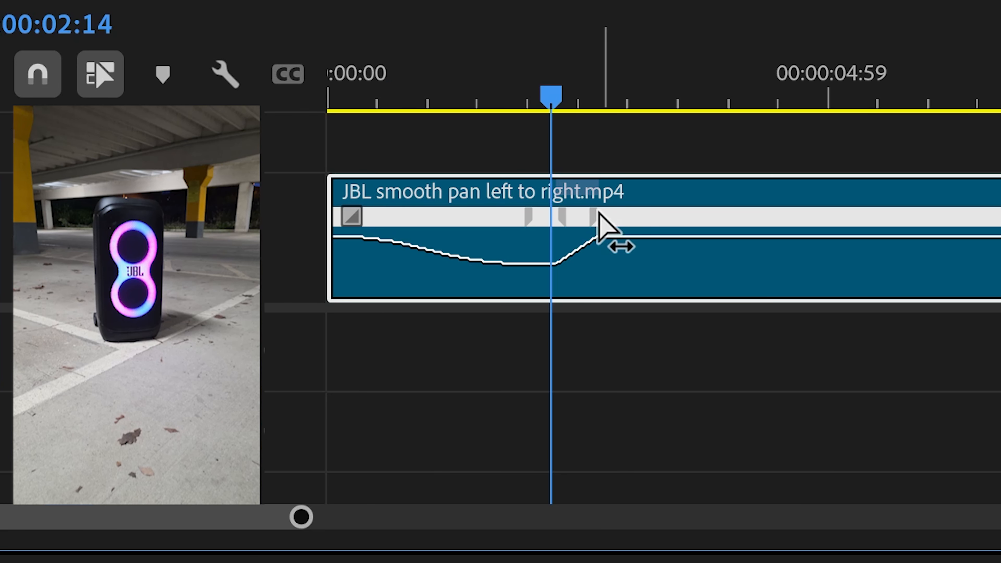
pyautogui.moveTo(598, 215); pyautogui.dragTo(627, 217)
pyautogui.moveTo(555, 228)
pyautogui.mouseDown()
pyautogui.moveTo(563, 224)
pyautogui.moveTo(543, 224)
pyautogui.mouseUp()
# - Adjust the second speed ramp transition to smooth the speed change
pyautogui.click(331, 101)
pyautogui.moveTo(330, 101); pyautogui.dragTo(664, 174)
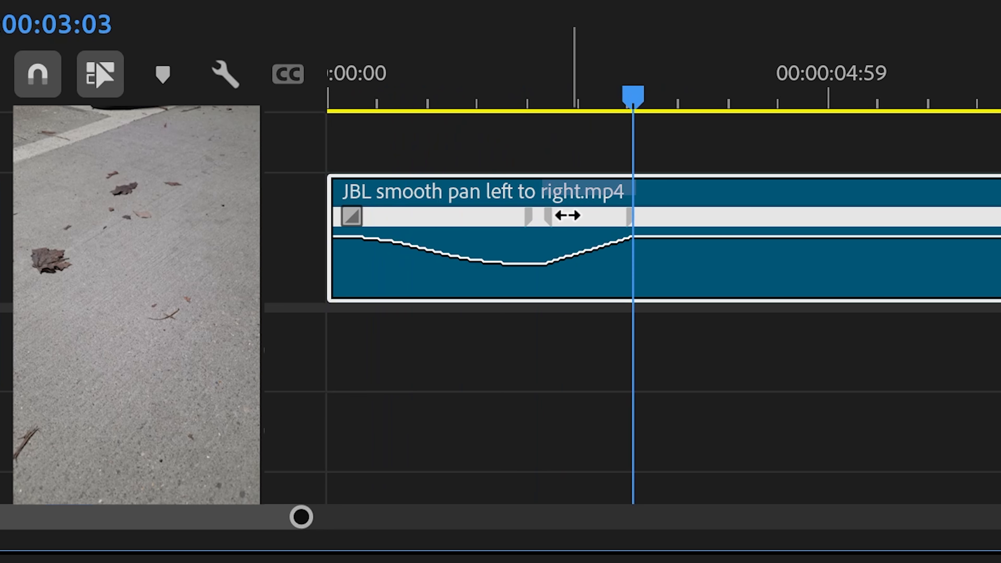
pyautogui.click(568, 216)
pyautogui.moveTo(592, 267); pyautogui.dragTo(392, 268)
# - Split the clip at 00:00:03:07
pyautogui.moveTo(600, 105); pyautogui.dragTo(614, 124)
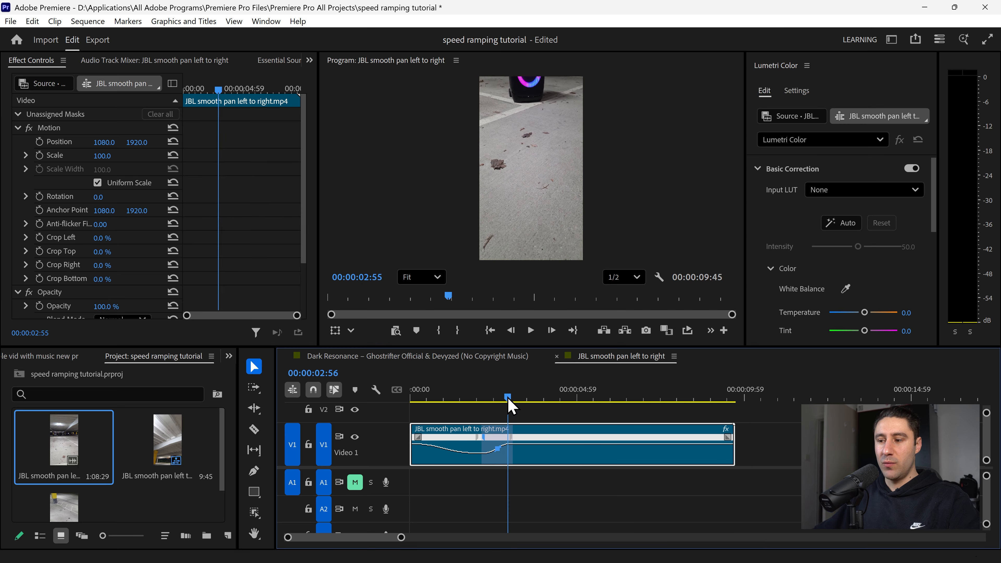
pyautogui.moveTo(508, 399); pyautogui.dragTo(514, 400)
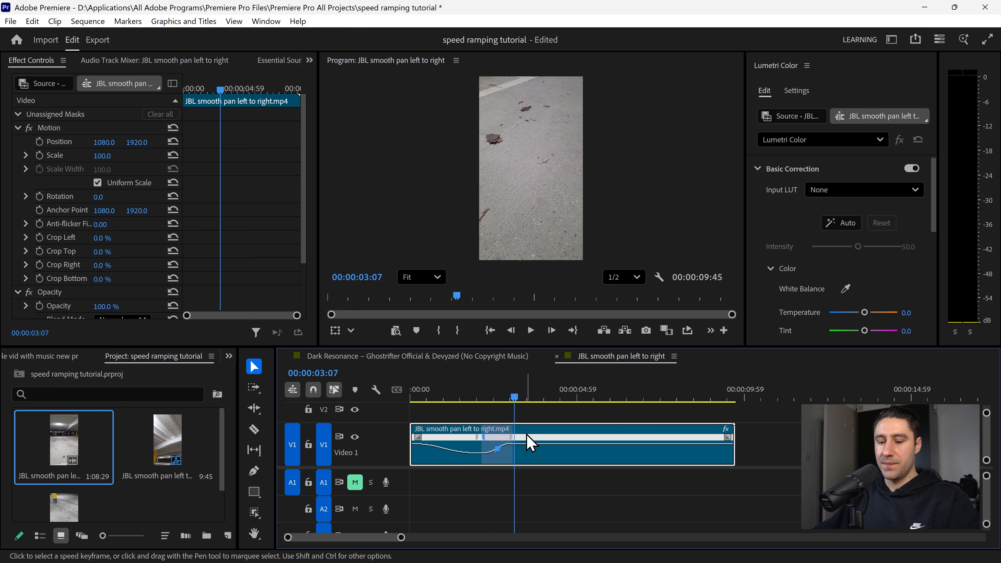
pyautogui.press('s')
pyautogui.click(534, 434)
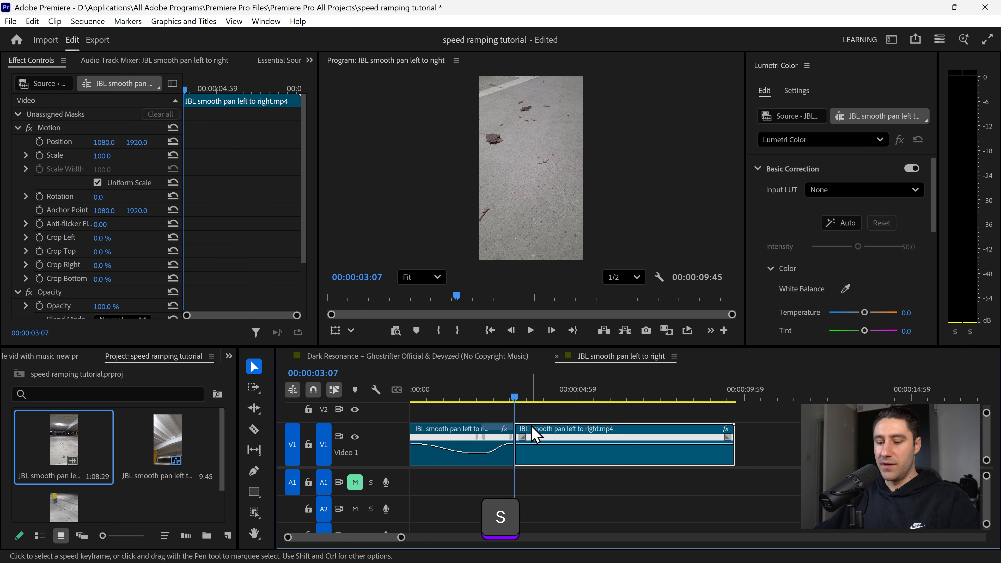
# - Play the sequence back from the start
pyautogui.moveTo(512, 402); pyautogui.dragTo(410, 402)
pyautogui.press('space')
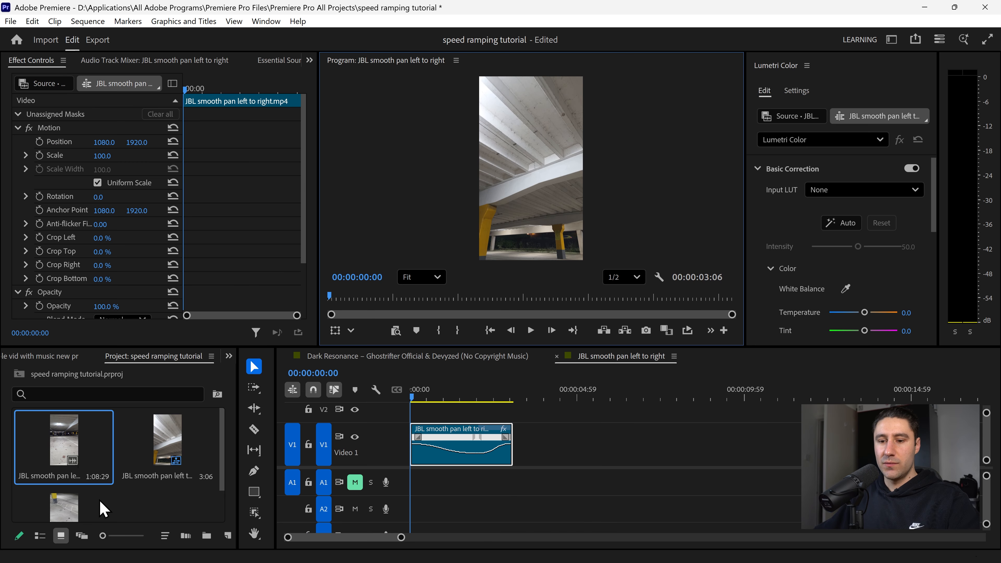
# - Add perfectly quick fall down.mp4 from the project to the timeline right after the JBL pan clip
pyautogui.scroll(-1, 148, 509)
pyautogui.moveTo(64, 485); pyautogui.dragTo(519, 451)
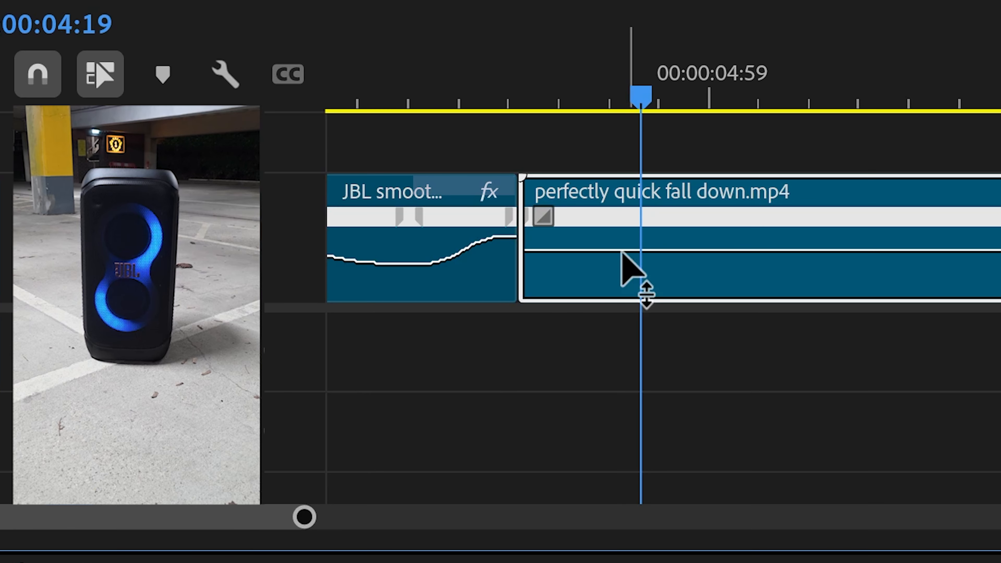
# - Add a speed keyframe at about 00:00:04:19 on the fall clip and split it into a ramp
pyautogui.keyDown('ctrl'); pyautogui.click(640, 249); pyautogui.keyUp('ctrl')
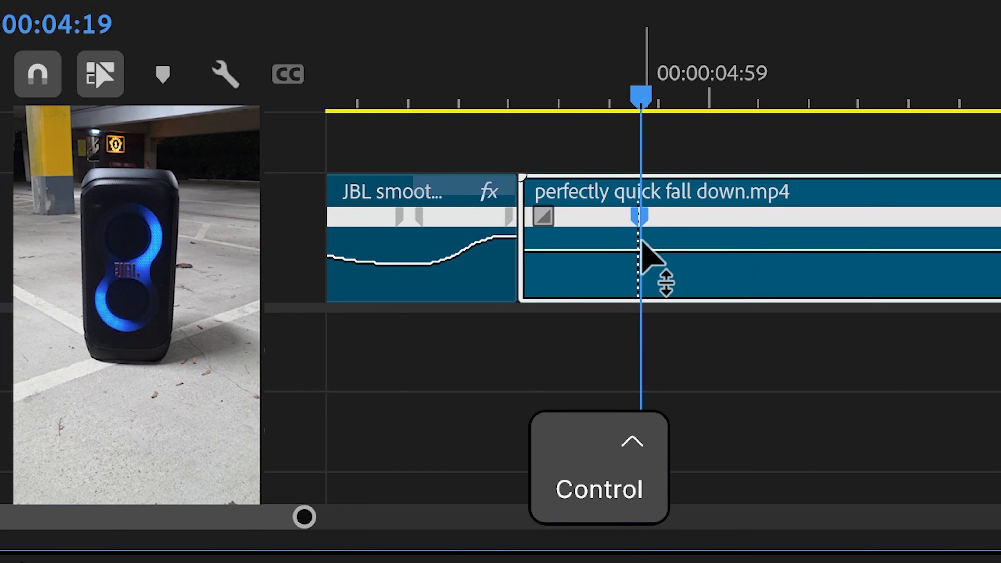
pyautogui.moveTo(647, 94); pyautogui.dragTo(592, 95)
pyautogui.moveTo(650, 222); pyautogui.dragTo(713, 226)
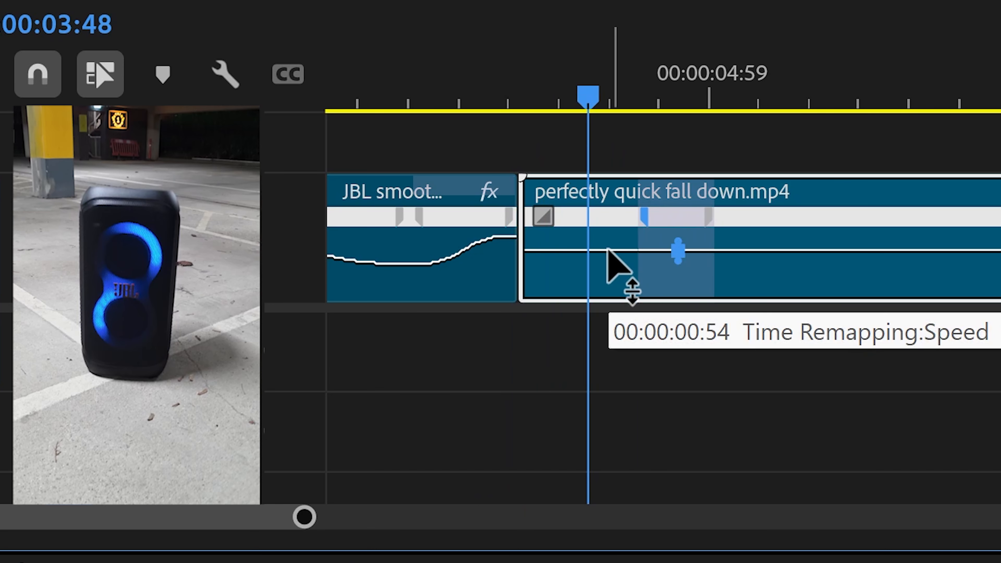
# - Speed up the fall clip's section before the keyframe to 395%
pyautogui.moveTo(607, 250); pyautogui.dragTo(608, 228)
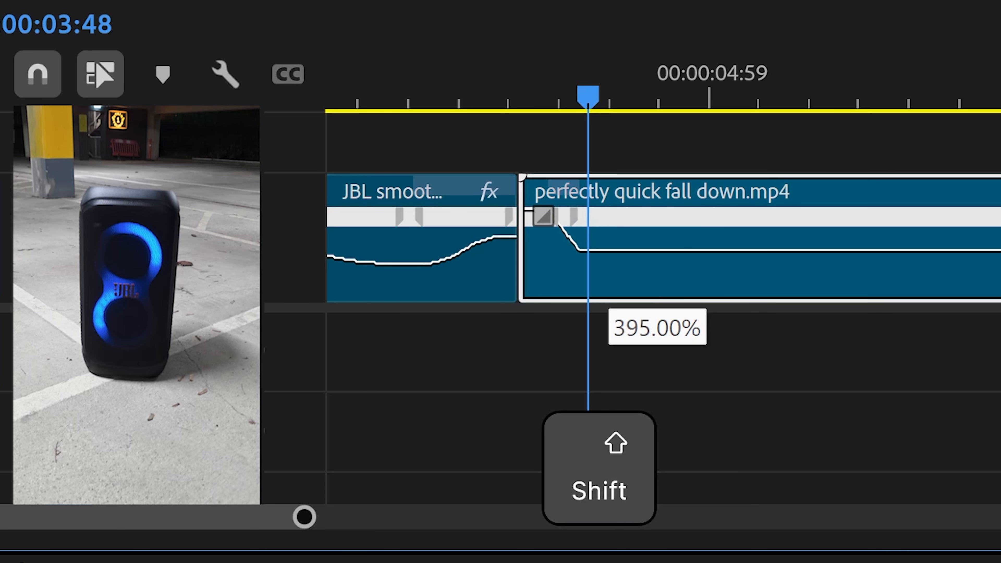
pyautogui.moveTo(594, 92); pyautogui.dragTo(557, 94)
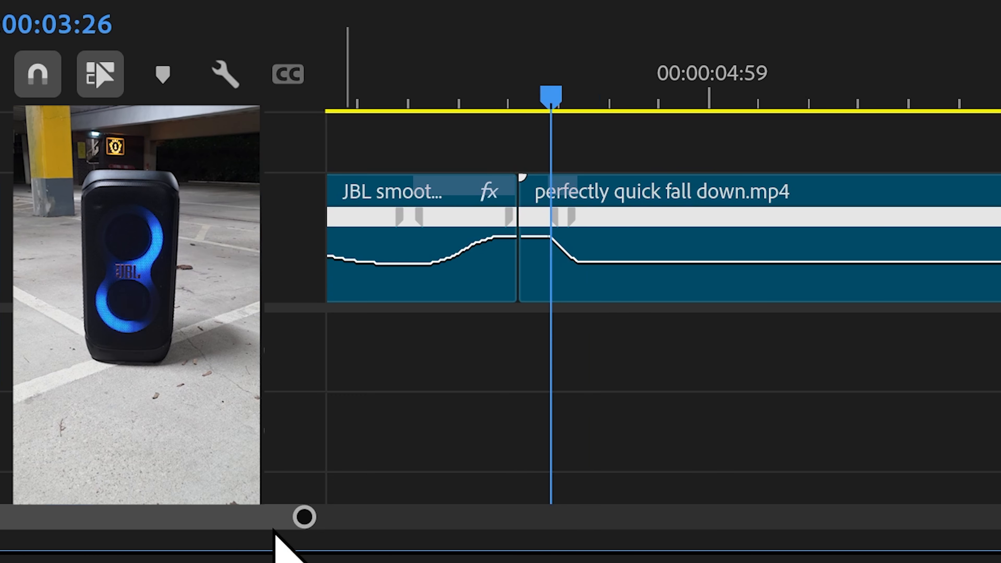
pyautogui.moveTo(304, 520); pyautogui.dragTo(262, 527)
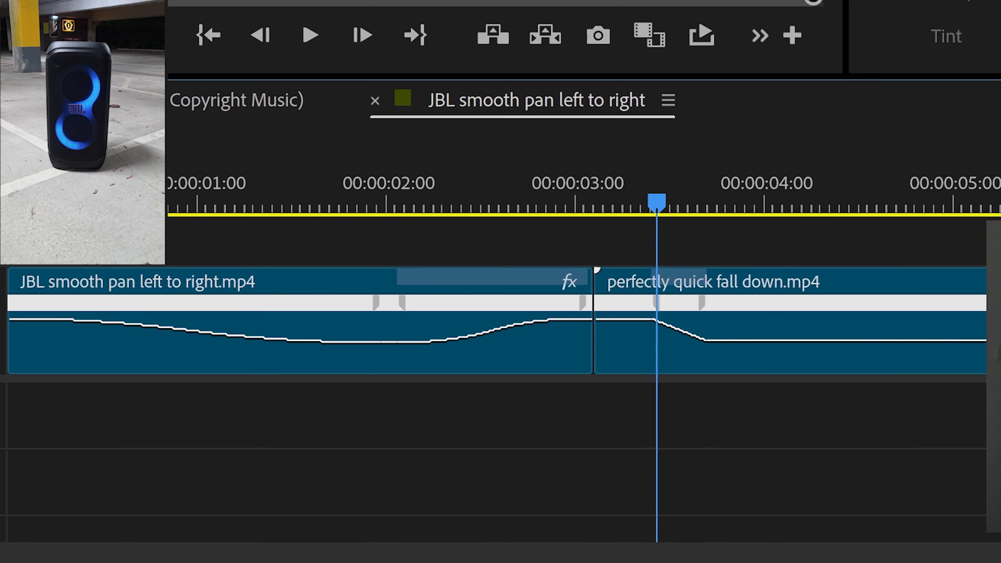
# - Adjust the fall clip's opening speed ramp and its transition near the join with the JBL clip
pyautogui.moveTo(632, 306); pyautogui.dragTo(601, 304)
pyautogui.moveTo(634, 216); pyautogui.dragTo(532, 199)
pyautogui.moveTo(607, 303); pyautogui.dragTo(597, 303)
pyautogui.click(708, 305)
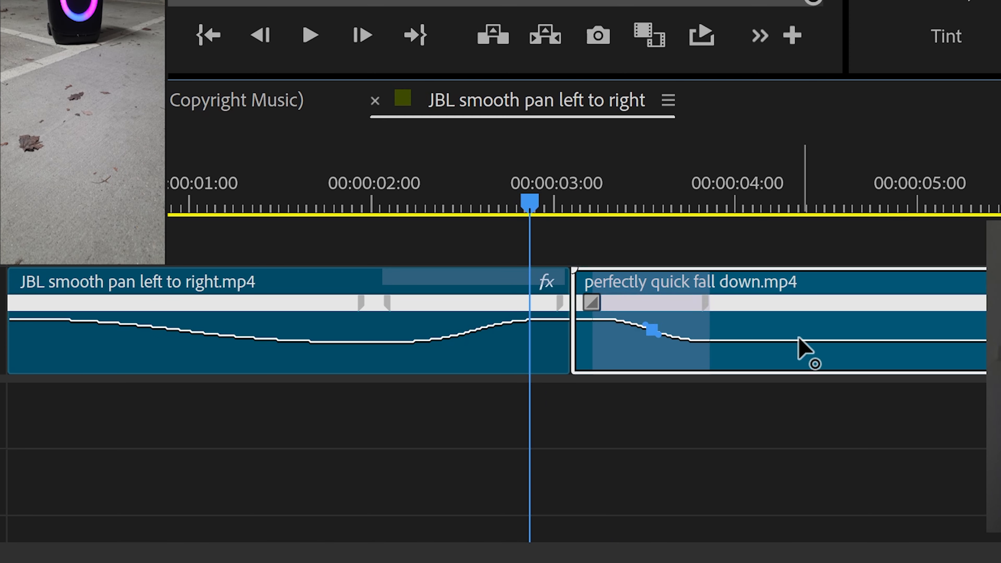
# - Speed up the final section of the JBL pan clip to 535%
pyautogui.press('space')
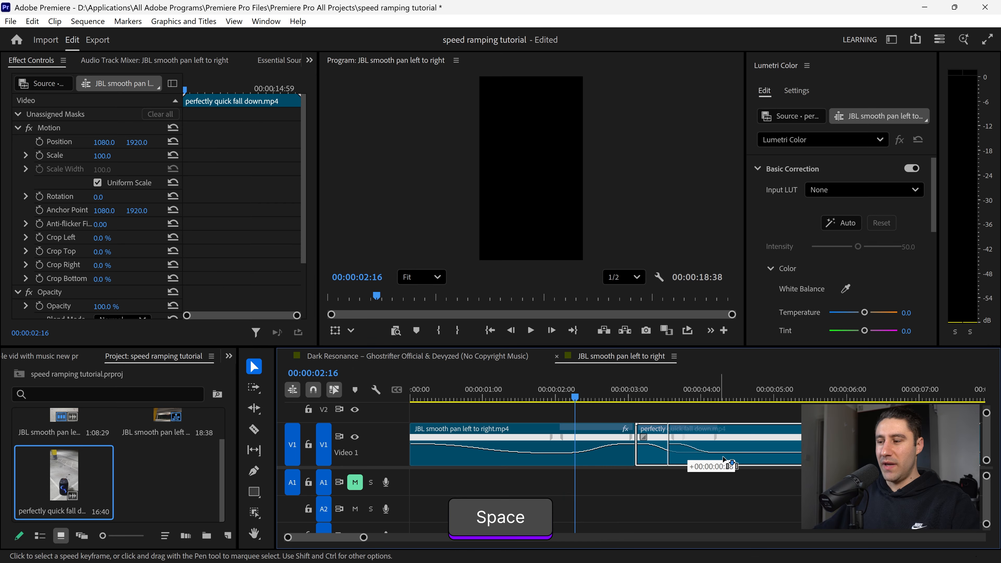
pyautogui.moveTo(634, 450)
pyautogui.mouseDown()
pyautogui.moveTo(672, 449)
pyautogui.moveTo(641, 438)
pyautogui.mouseUp()
pyautogui.press('shift')
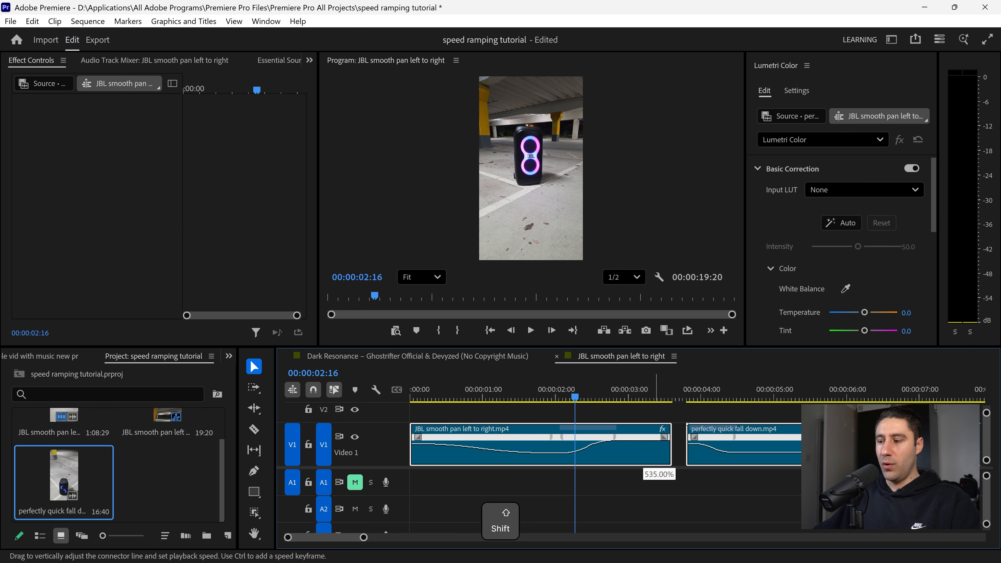
pyautogui.moveTo(641, 439); pyautogui.dragTo(642, 438)
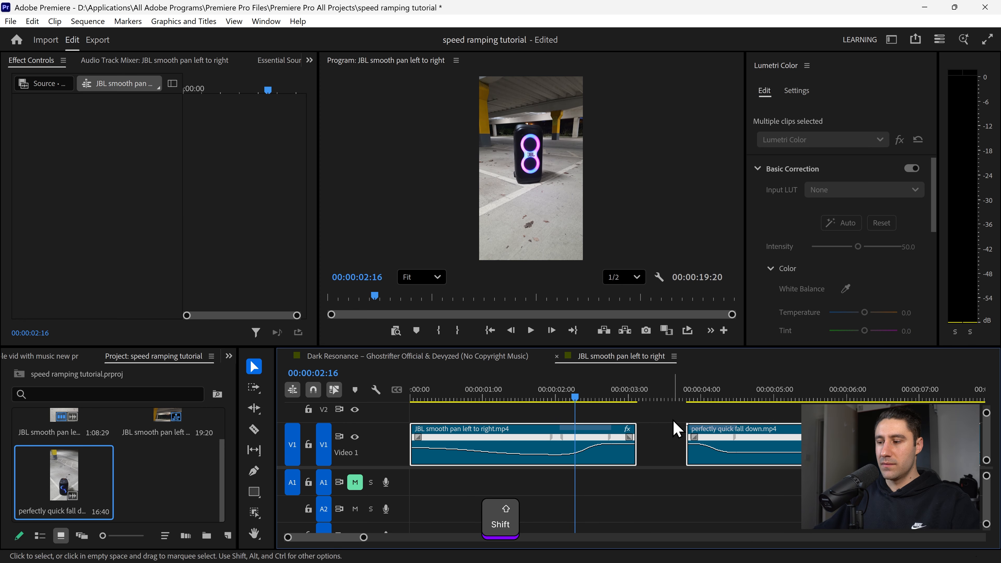
# - Trim the end of the JBL pan clip back to about 00:00:02:47
pyautogui.press('space')
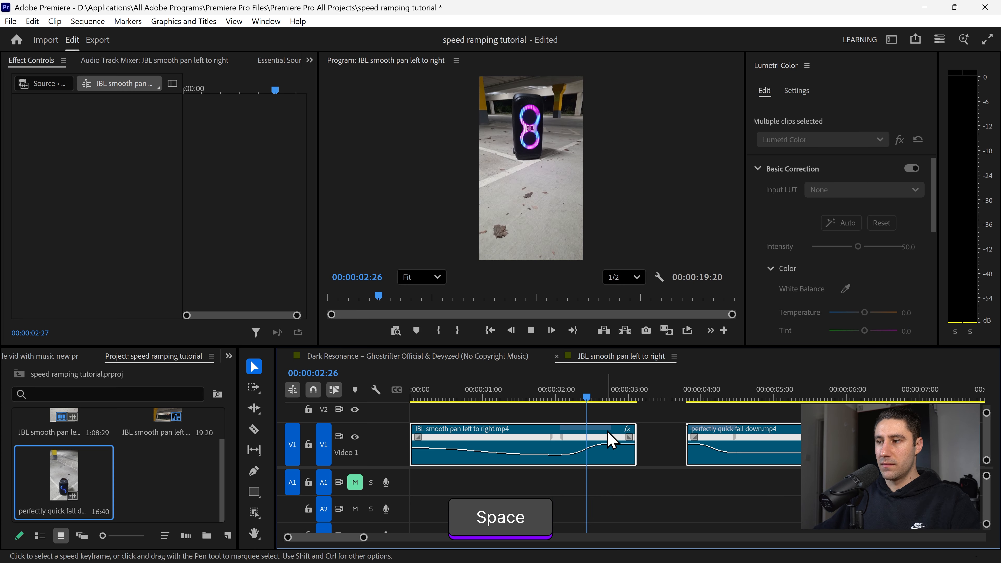
pyautogui.click(614, 398)
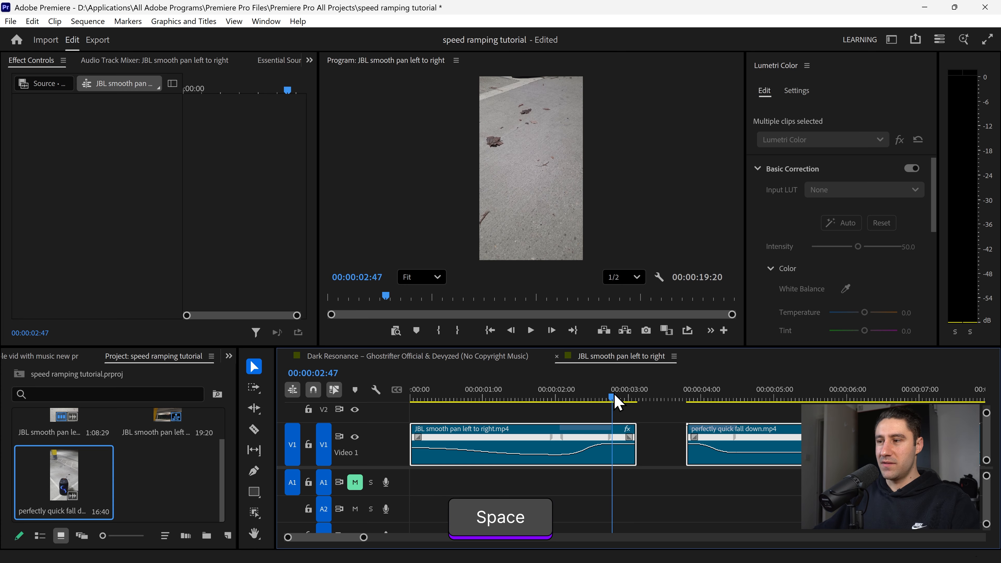
pyautogui.moveTo(636, 459); pyautogui.dragTo(618, 459)
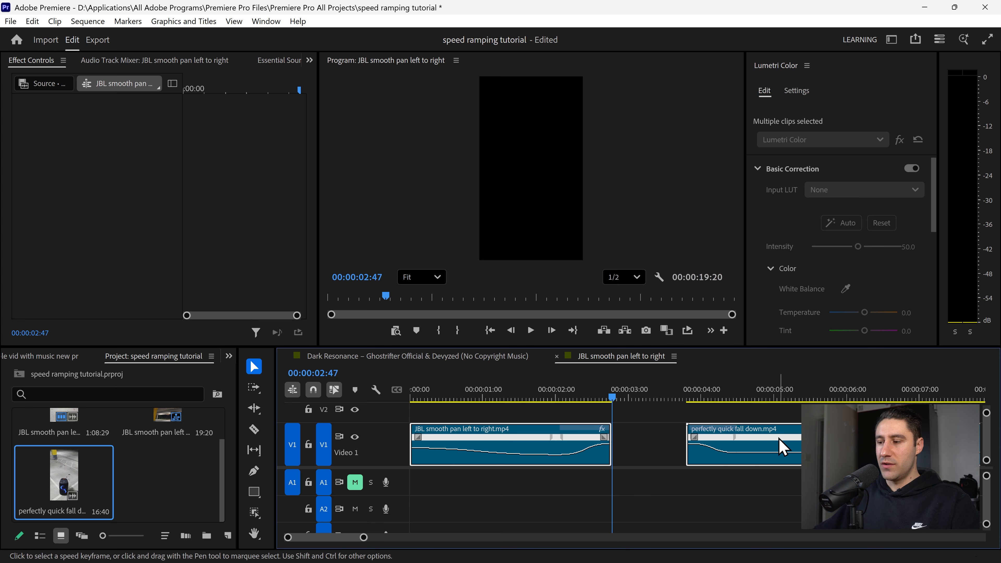
# - Move the fall clip left to close the gap after the JBL clip and play back the join
pyautogui.moveTo(788, 440); pyautogui.dragTo(705, 433)
pyautogui.moveTo(612, 399)
pyautogui.mouseDown()
pyautogui.moveTo(565, 395)
pyautogui.moveTo(652, 394)
pyautogui.moveTo(596, 395)
pyautogui.mouseUp()
pyautogui.press('space')
pyautogui.press('space')
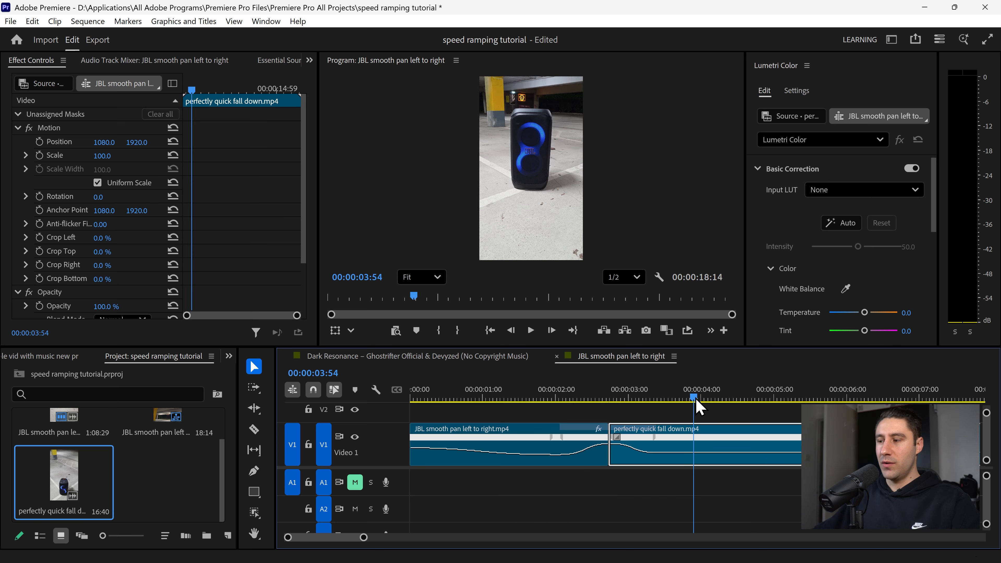
# - Split the fall clip at 00:00:03:54 and remove the portion after the cut
pyautogui.press('s')
pyautogui.click(740, 437)
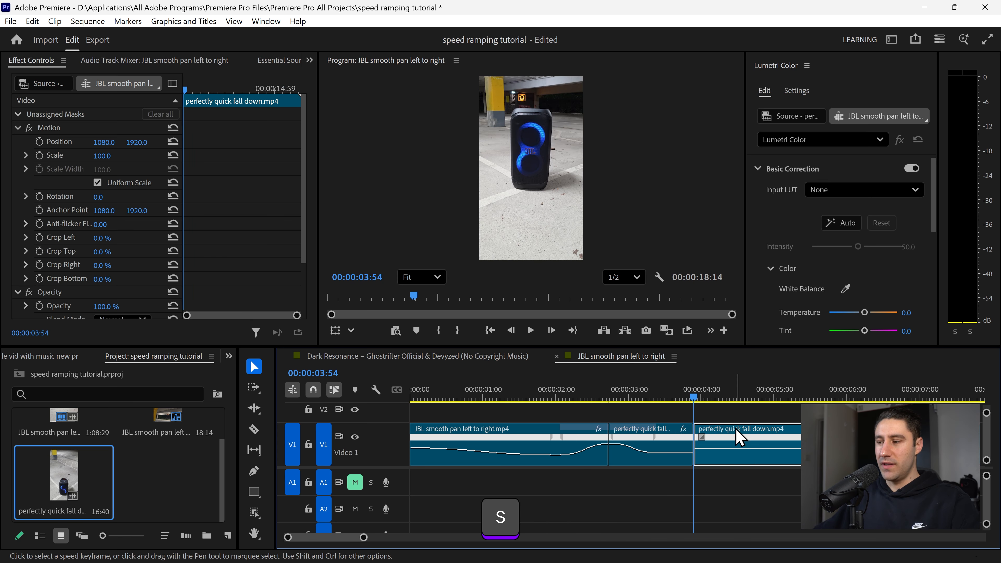
pyautogui.press('x')
# - Mark an out point at 00:00:03:53 and render the sequence from in to out
pyautogui.moveTo(621, 399); pyautogui.dragTo(694, 396)
pyautogui.rightClick(695, 395)
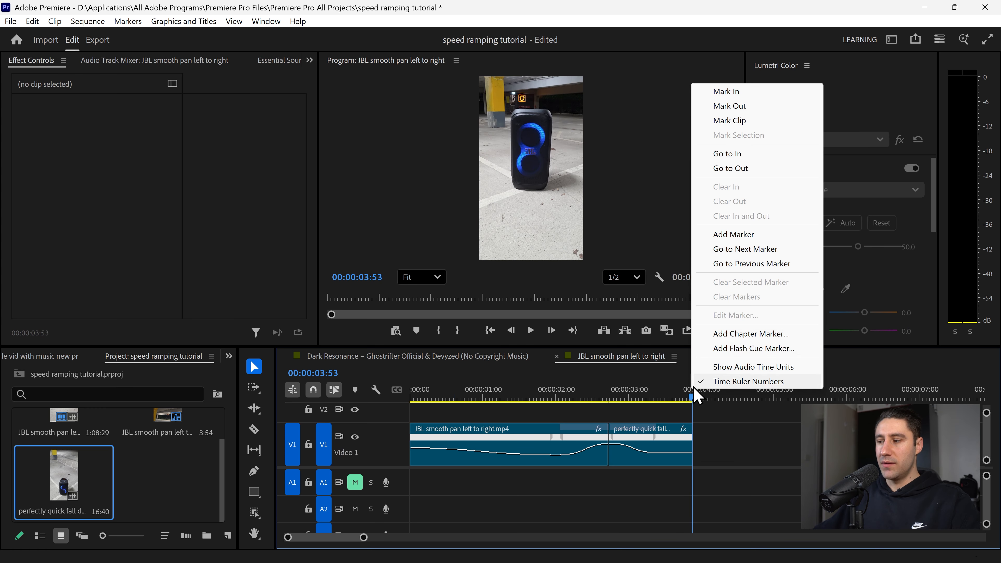
pyautogui.click(734, 110)
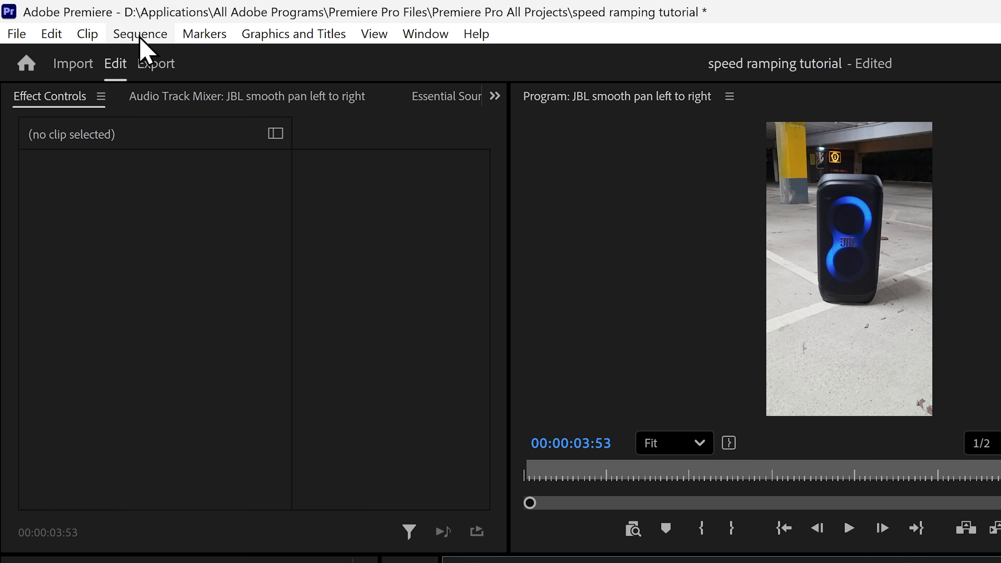
pyautogui.click(88, 21)
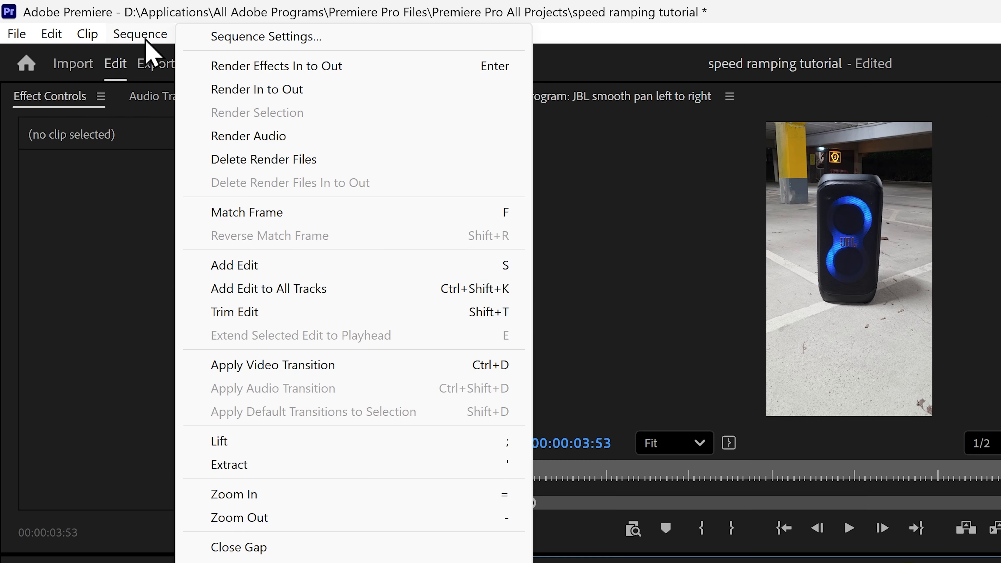
pyautogui.click(268, 91)
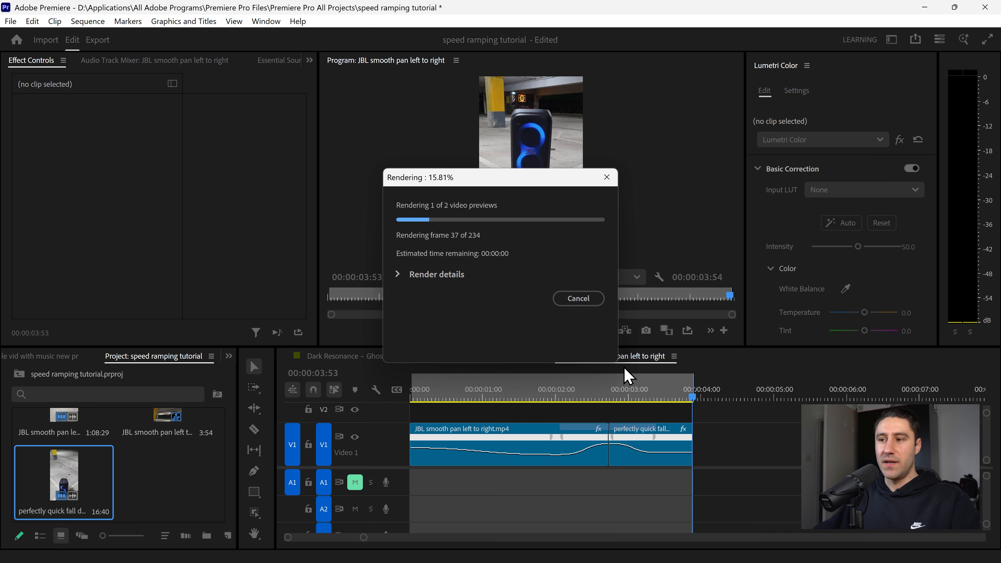